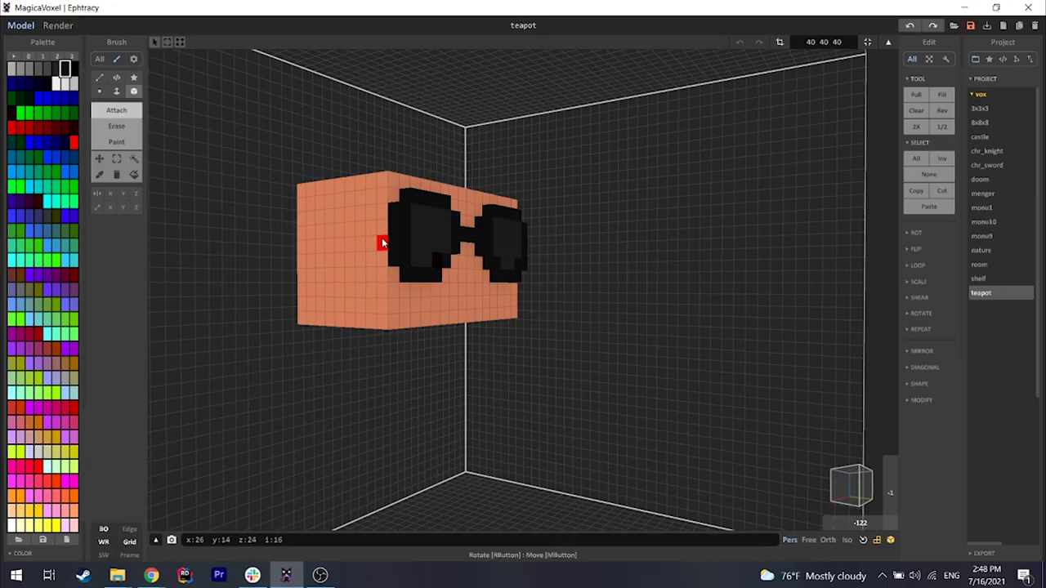
Build out the sunglasses character with brown hair, black jacket, white shirt, grey trousers, a nose and a red bow tie.
{"action": "right_click_drag", "start_coordinate": [376, 241], "coordinate": [594, 311]}
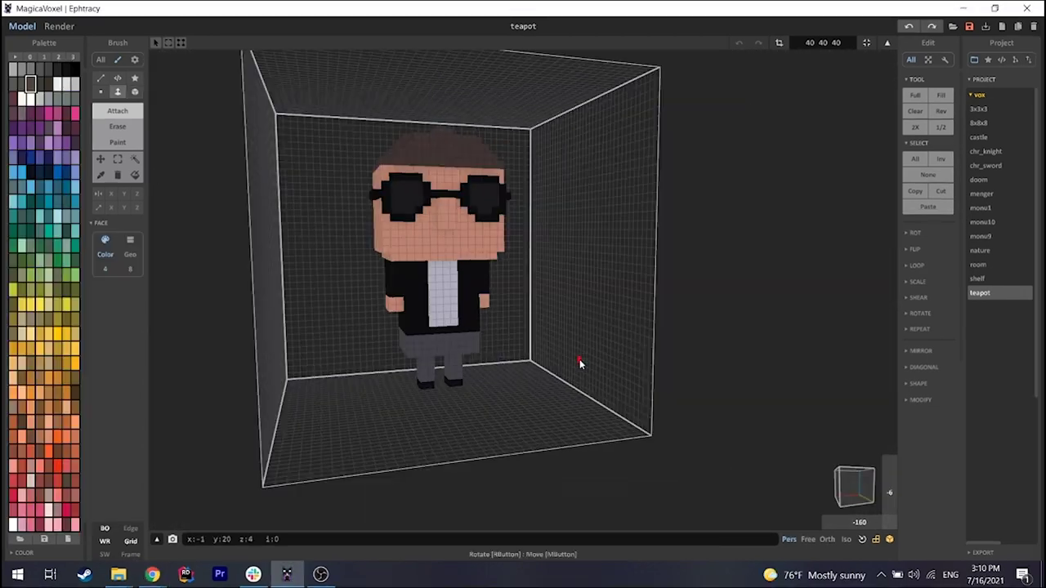
{"action": "scroll", "coordinate": [580, 359], "scroll_direction": "up", "scroll_amount": 5}
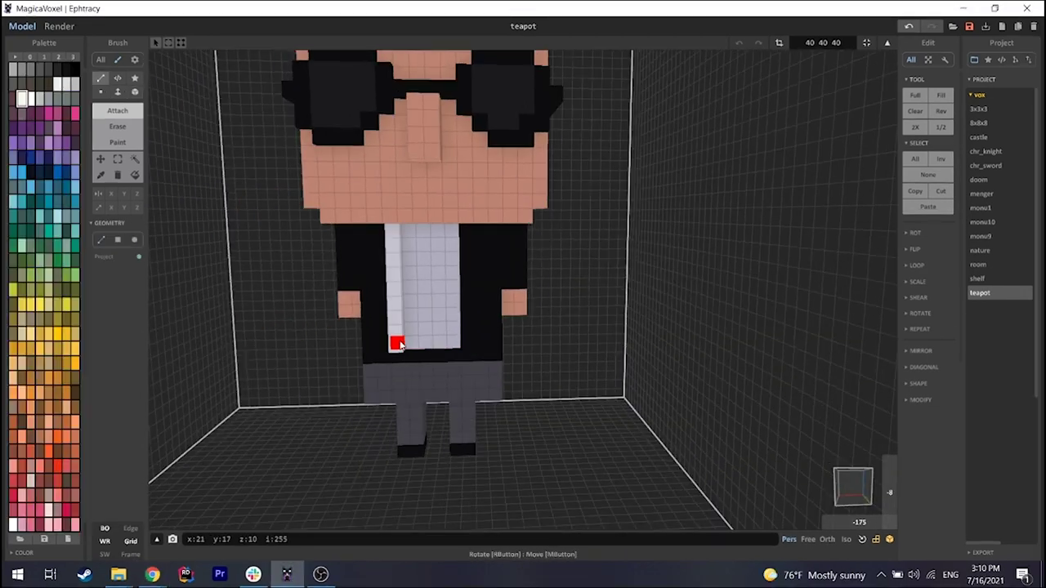
{"action": "right_click_drag", "start_coordinate": [397, 343], "coordinate": [458, 235]}
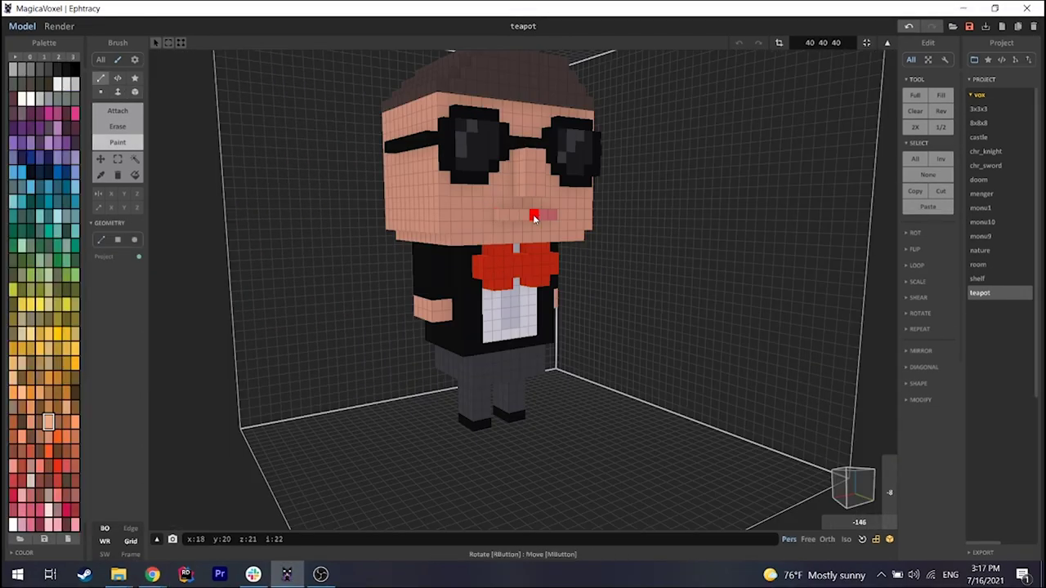
{"action": "right_click_drag", "start_coordinate": [534, 218], "coordinate": [556, 368]}
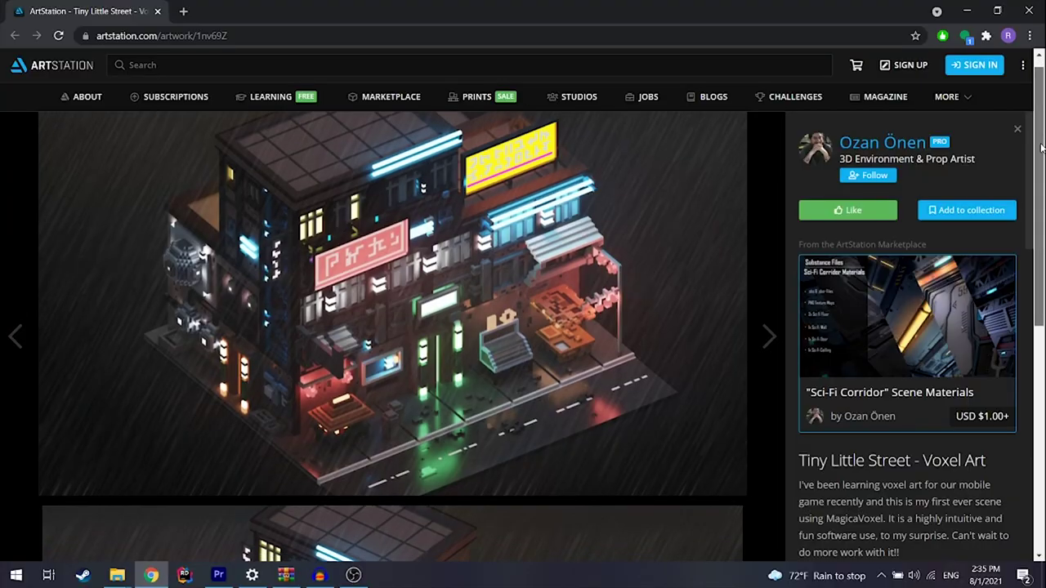
Switch to ArtStation and look through the Tiny Little Street voxel artwork for reference.
{"action": "scroll", "coordinate": [1038, 258], "scroll_direction": "down", "scroll_amount": 3}
{"action": "left_click_drag", "start_coordinate": [1038, 258], "coordinate": [1039, 373]}
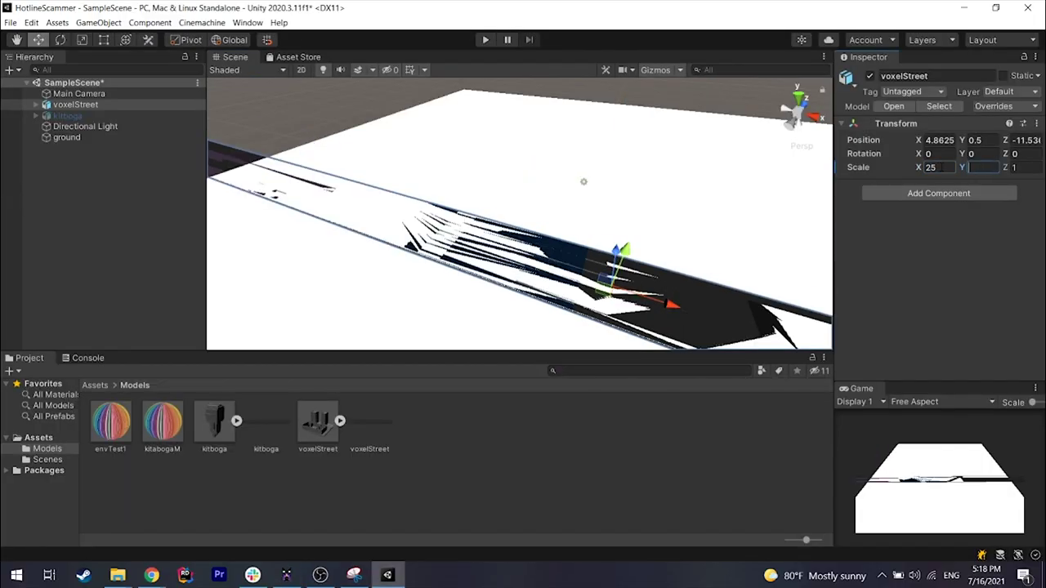
Switch to Unity and set the voxelStreet object's X and Z scale to 25.
{"action": "type", "text": "25"}
{"action": "key", "text": "Tab"}
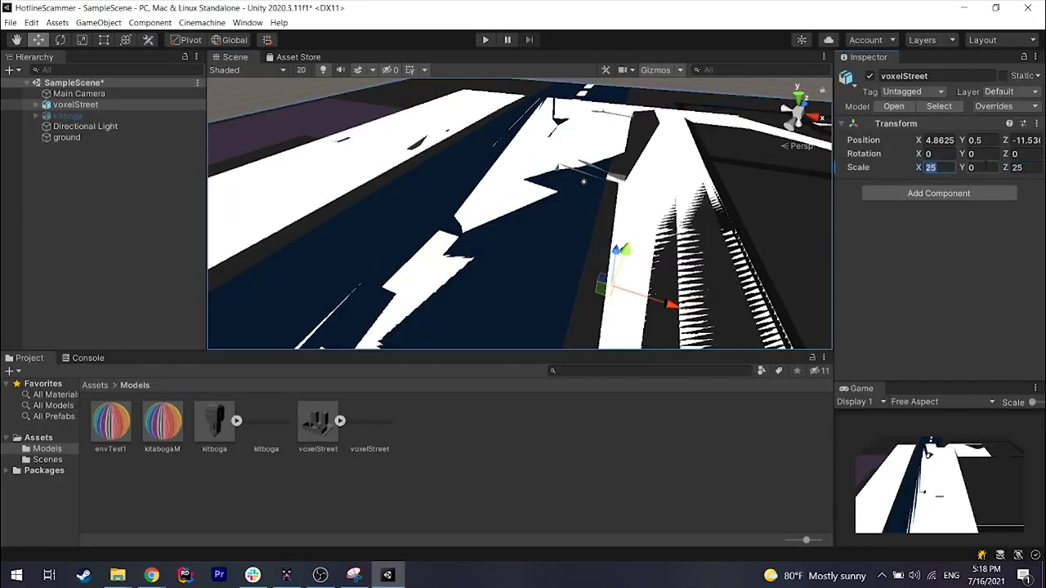
{"action": "type", "text": "25"}
{"action": "left_click_drag", "start_coordinate": [572, 245], "coordinate": [556, 270], "text": "alt"}
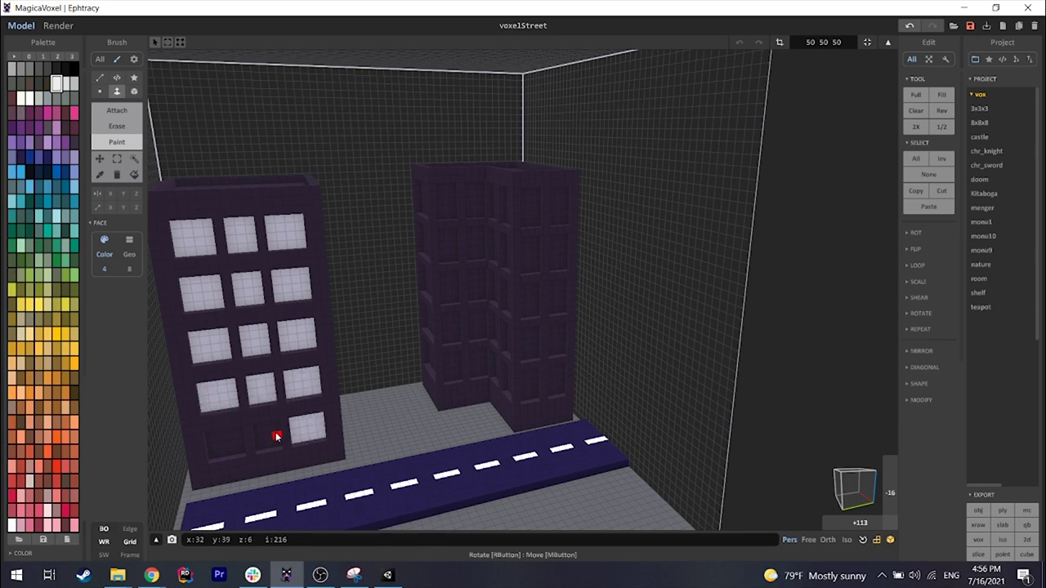
Switch to MagicaVoxel and paint the recessed windows of the two dark purple buildings in voxelStreet a light white.
{"action": "right_click_drag", "start_coordinate": [277, 437], "coordinate": [391, 203]}
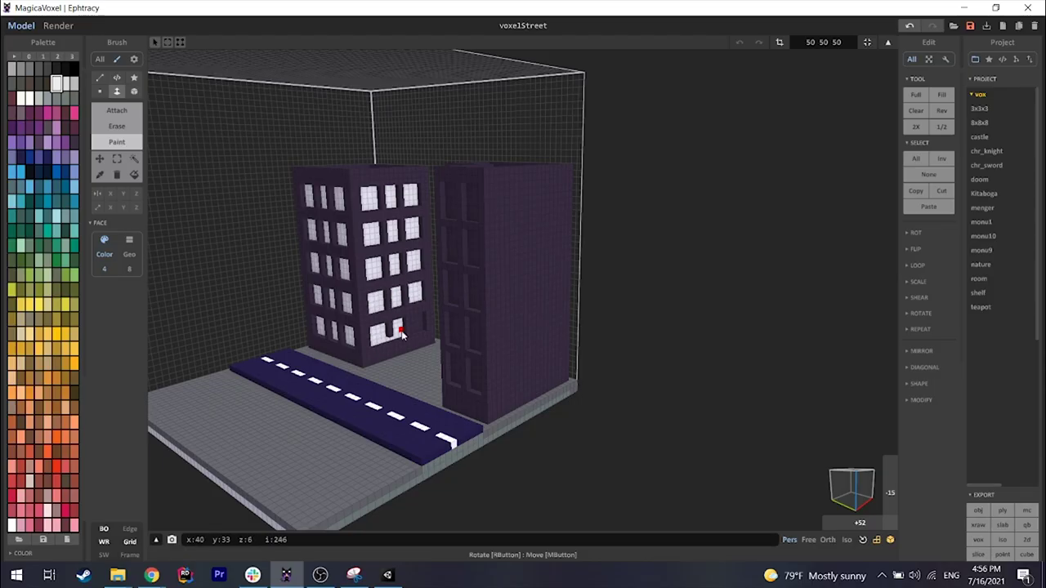
{"action": "right_click_drag", "start_coordinate": [401, 334], "coordinate": [508, 197]}
{"action": "scroll", "coordinate": [508, 197], "scroll_direction": "up", "scroll_amount": 3}
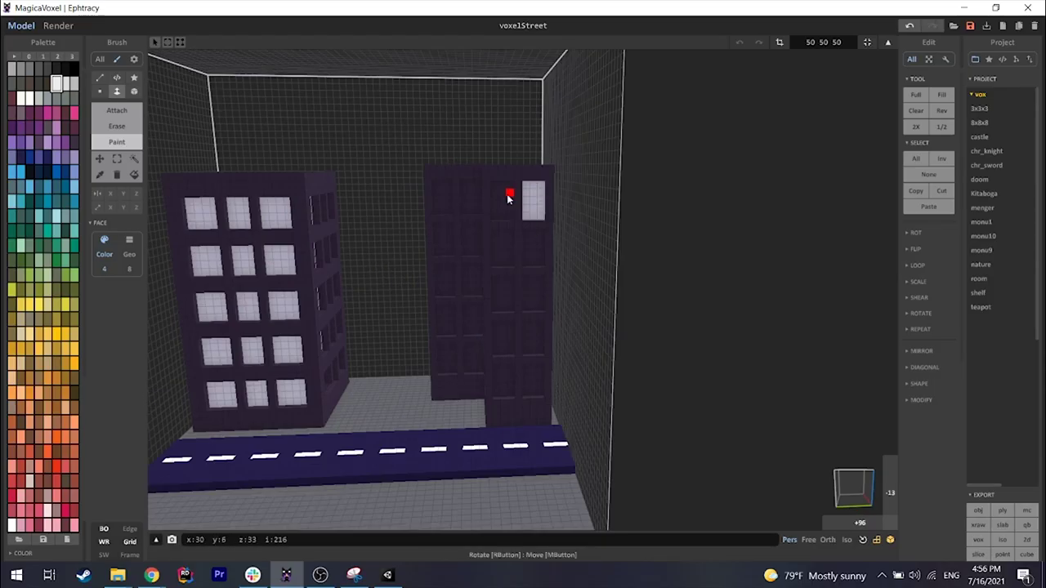
{"action": "right_click_drag", "start_coordinate": [513, 328], "coordinate": [543, 219]}
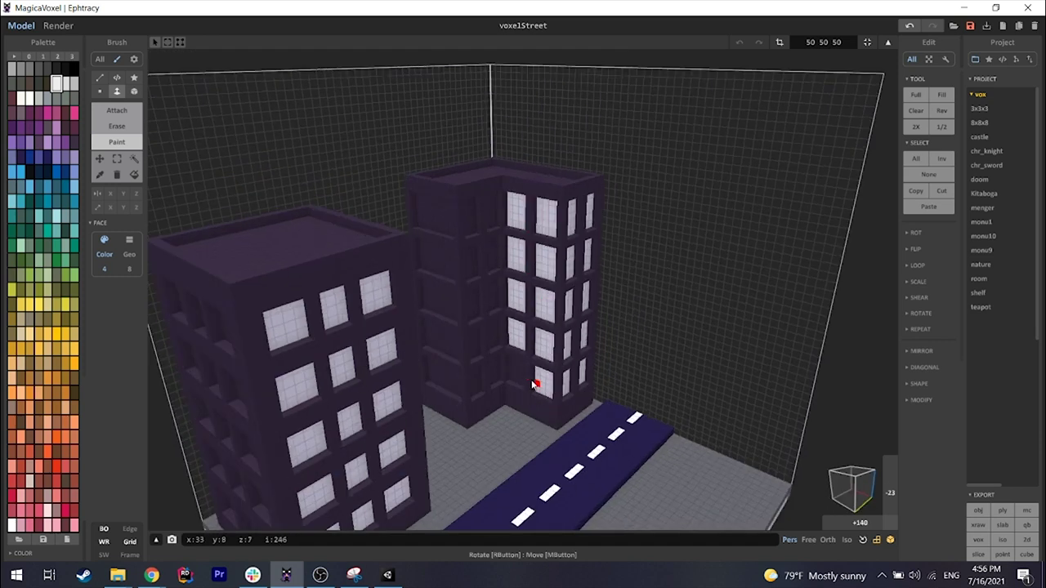
{"action": "right_click_drag", "start_coordinate": [533, 384], "coordinate": [464, 335]}
{"action": "mouse_move", "coordinate": [462, 255]}
{"action": "right_mouse_down"}
{"action": "mouse_move", "coordinate": [432, 218]}
{"action": "mouse_move", "coordinate": [432, 376]}
{"action": "mouse_move", "coordinate": [335, 381]}
{"action": "mouse_move", "coordinate": [119, 88]}
{"action": "right_mouse_up"}
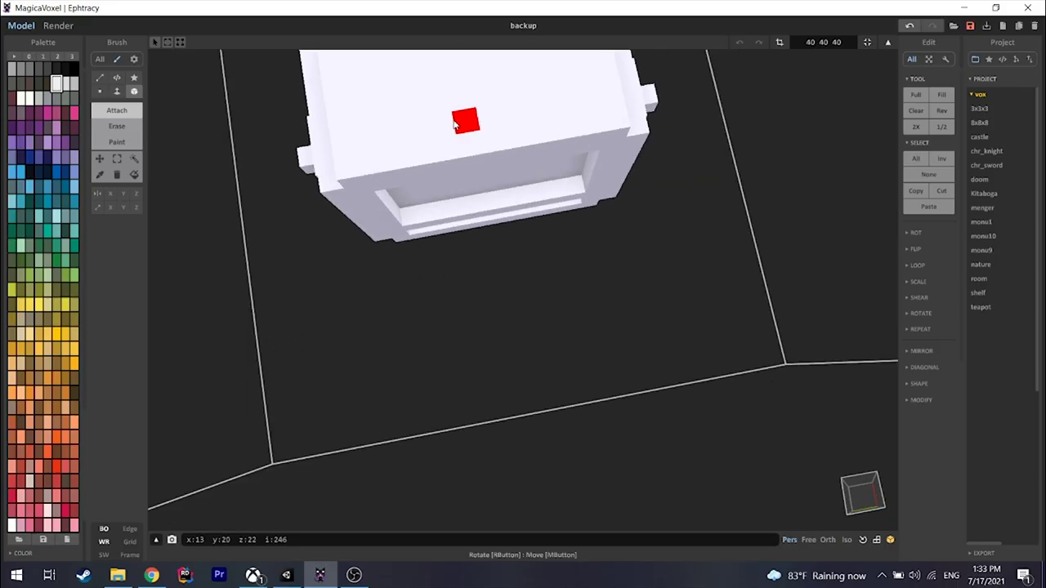
Shape the robot in the backup model with a stepped base and antennas, and paint it blue with a dark grey screen.
{"action": "right_click_drag", "start_coordinate": [384, 114], "coordinate": [324, 98]}
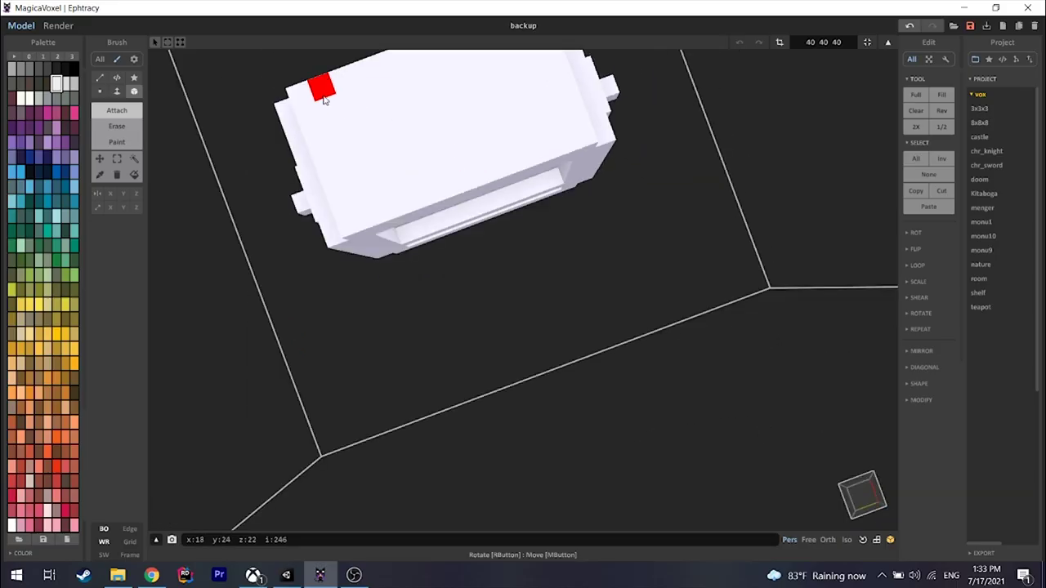
{"action": "right_click_drag", "start_coordinate": [570, 128], "coordinate": [535, 119]}
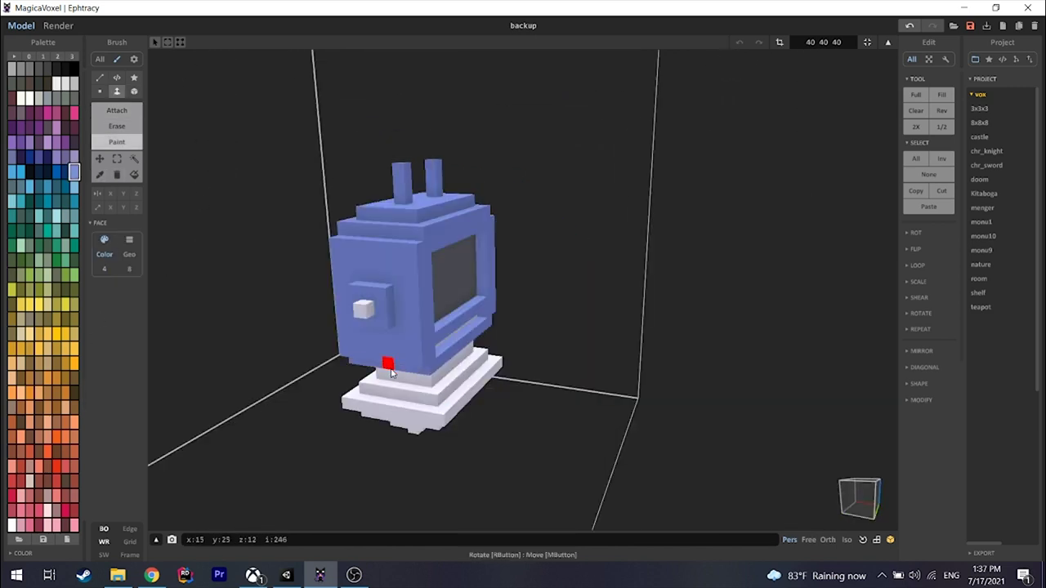
{"action": "mouse_move", "coordinate": [385, 362]}
{"action": "right_mouse_down"}
{"action": "mouse_move", "coordinate": [626, 340]}
{"action": "mouse_move", "coordinate": [495, 373]}
{"action": "mouse_move", "coordinate": [502, 270]}
{"action": "mouse_move", "coordinate": [595, 301]}
{"action": "mouse_move", "coordinate": [484, 266]}
{"action": "mouse_move", "coordinate": [607, 373]}
{"action": "mouse_move", "coordinate": [544, 293]}
{"action": "right_mouse_up"}
{"action": "key", "text": "ctrl+z"}
{"action": "key", "text": "ctrl+z"}
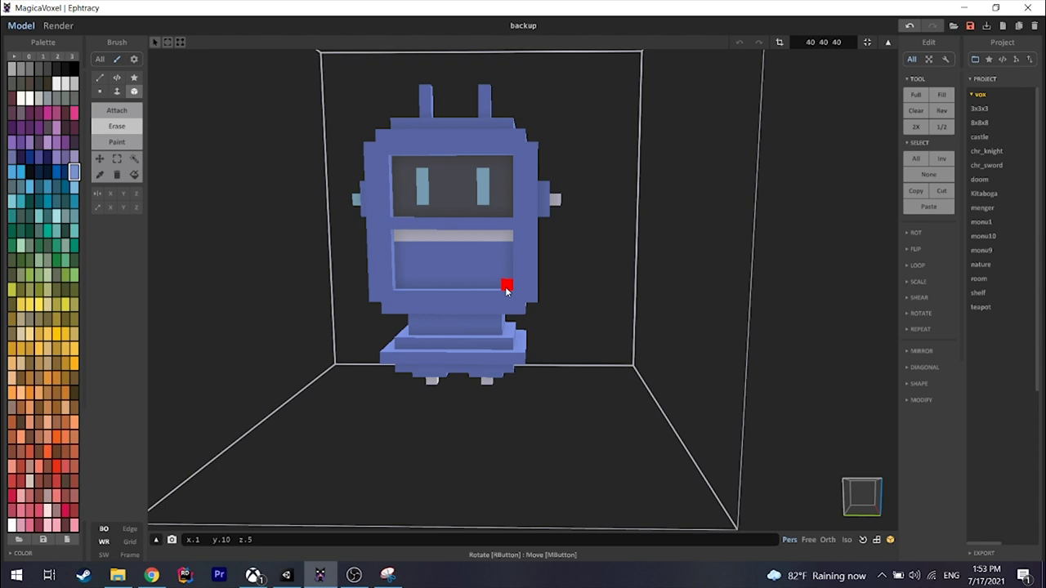
Carve a dark grey lower panel into the robot's front and paint a light frowning mouth on it.
{"action": "right_click_drag", "start_coordinate": [507, 291], "coordinate": [513, 292]}
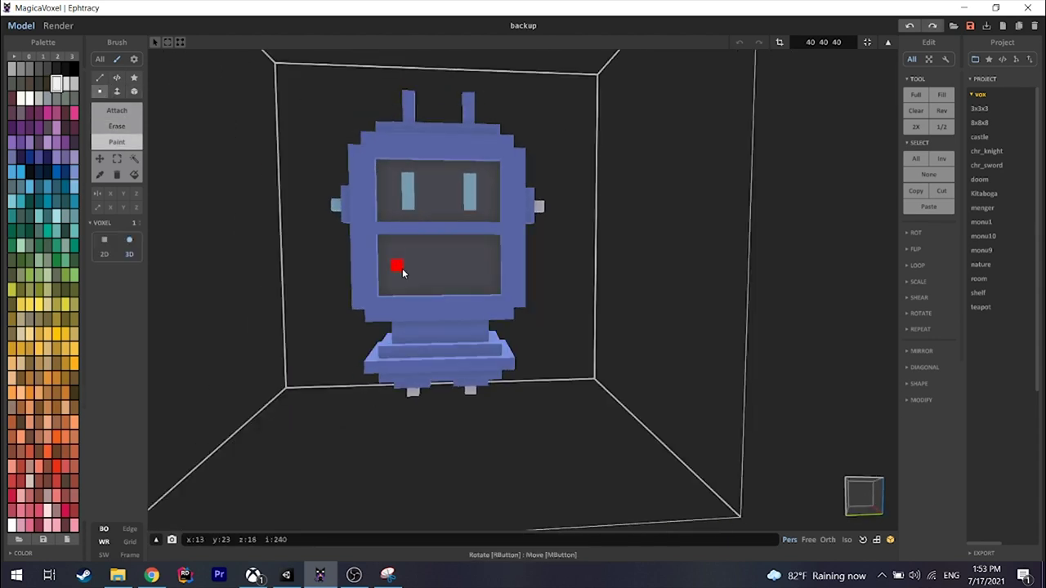
{"action": "left_click", "coordinate": [471, 257]}
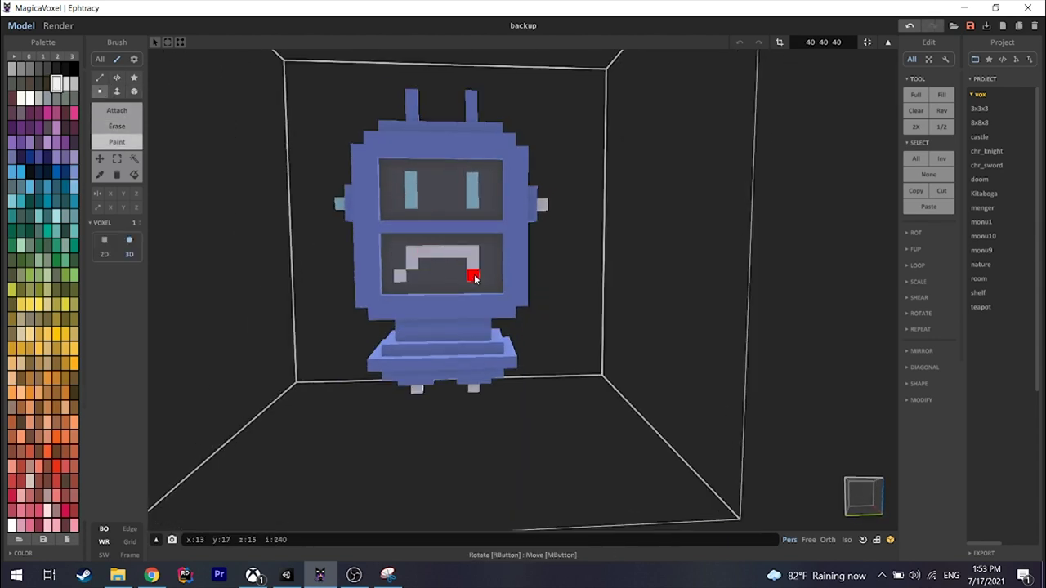
{"action": "mouse_move", "coordinate": [474, 278]}
{"action": "right_mouse_down"}
{"action": "mouse_move", "coordinate": [416, 397]}
{"action": "mouse_move", "coordinate": [362, 285]}
{"action": "mouse_move", "coordinate": [434, 318]}
{"action": "right_mouse_up"}
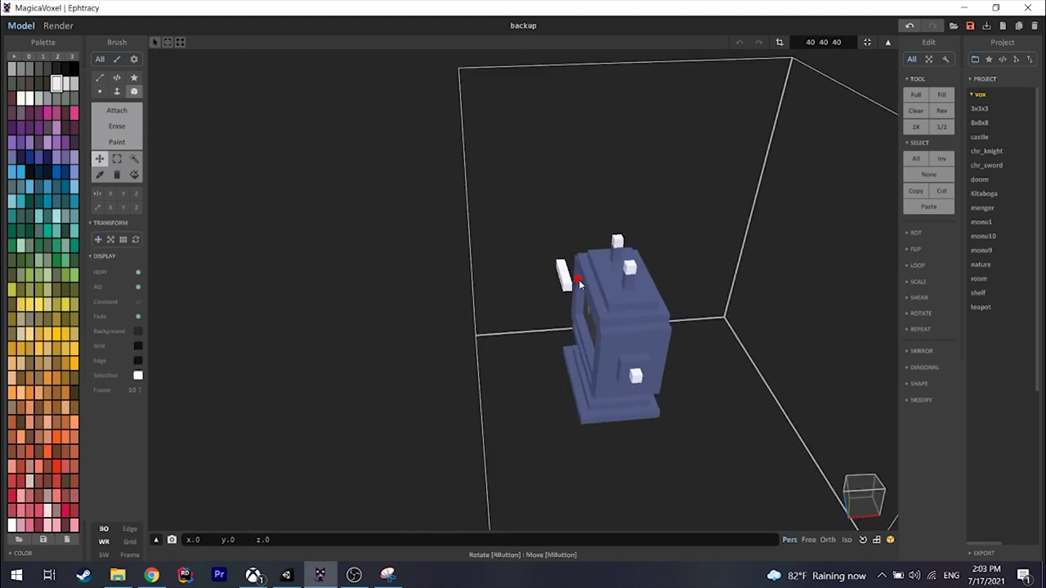
Reposition the robot's voxels inside the model volume with the Move transform tool.
{"action": "right_click_drag", "start_coordinate": [578, 282], "coordinate": [712, 245]}
{"action": "left_click_drag", "start_coordinate": [567, 294], "coordinate": [644, 273]}
{"action": "mouse_move", "coordinate": [644, 273]}
{"action": "right_mouse_down"}
{"action": "mouse_move", "coordinate": [616, 436]}
{"action": "mouse_move", "coordinate": [498, 269]}
{"action": "mouse_move", "coordinate": [731, 343]}
{"action": "right_mouse_up"}
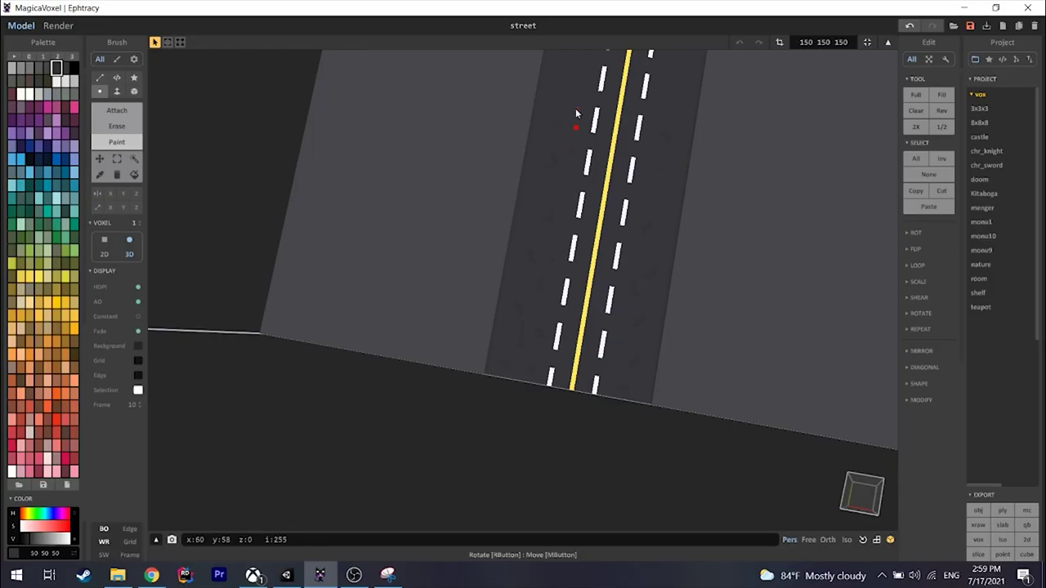
Paint crack marks along the asphalt of the street model and preview it rendered with a Metal material.
{"action": "right_click_drag", "start_coordinate": [576, 113], "coordinate": [425, 223]}
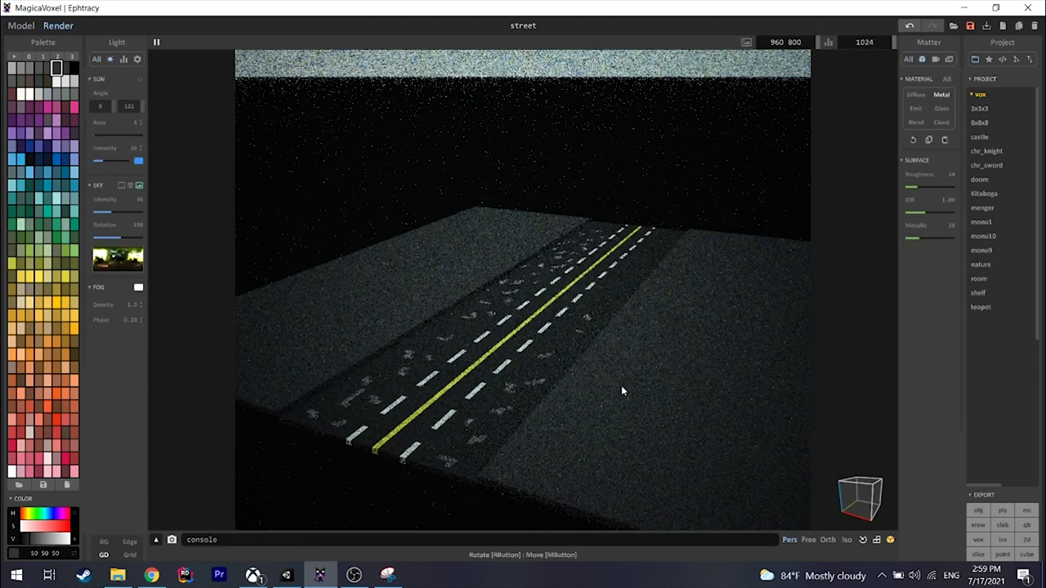
{"action": "right_click_drag", "start_coordinate": [622, 390], "coordinate": [654, 393]}
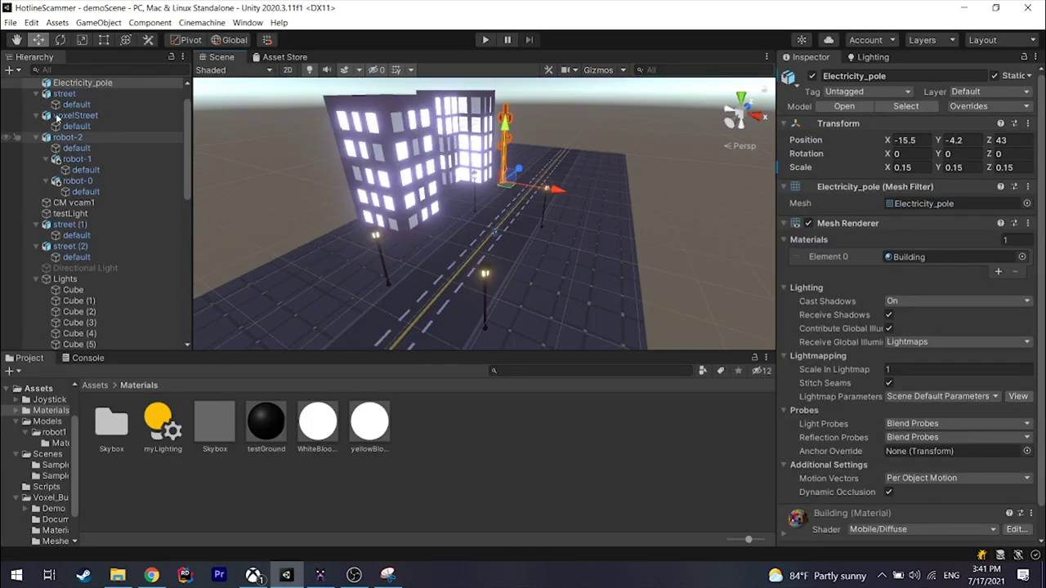
Switch to Unity and frame all the demoScene objects in the Scene view.
{"action": "left_click", "coordinate": [516, 233]}
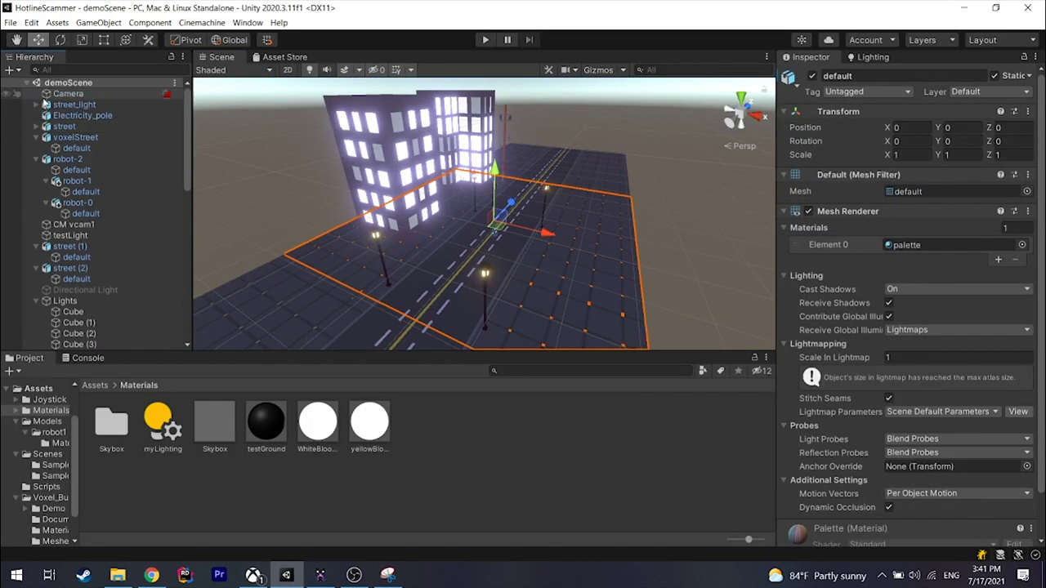
{"action": "key", "text": "ctrl+a"}
{"action": "key", "text": "f"}
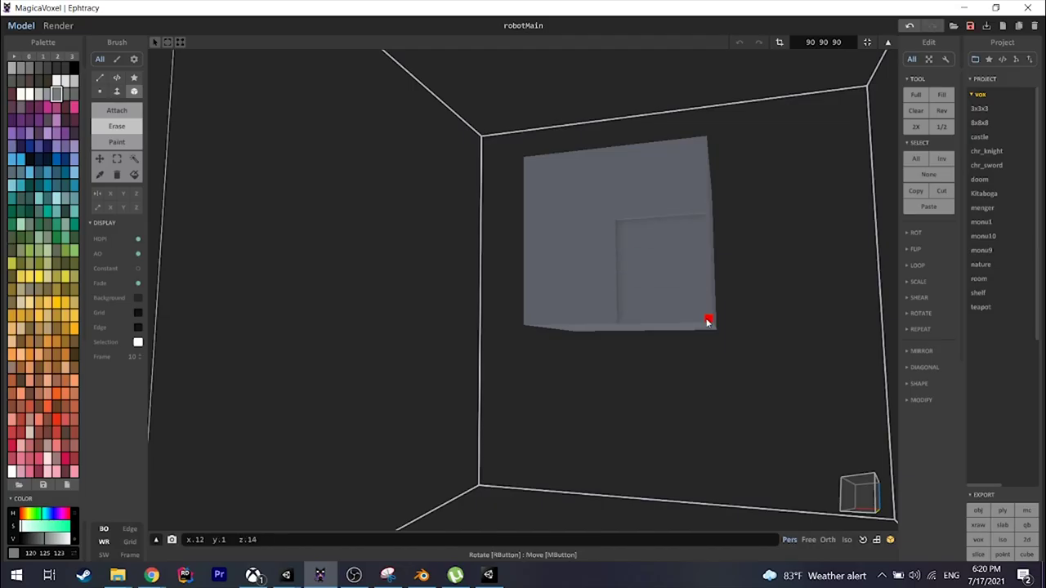
In MagicaVoxel's robotMain model, carve the grey block into a head with a recessed, rimmed face panel and a stepped top.
{"action": "right_click_drag", "start_coordinate": [705, 319], "coordinate": [440, 249]}
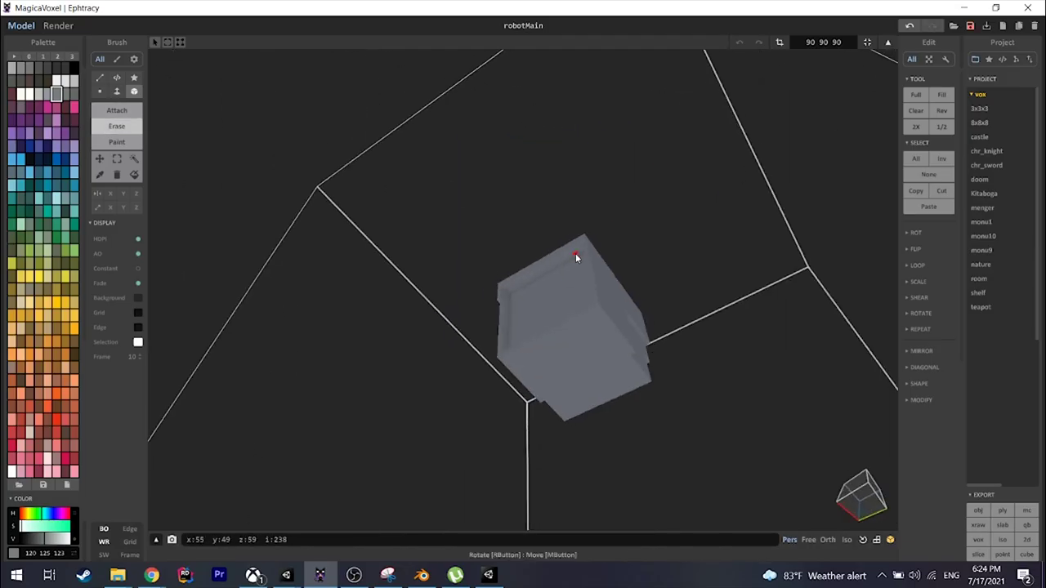
{"action": "right_click_drag", "start_coordinate": [575, 257], "coordinate": [573, 316]}
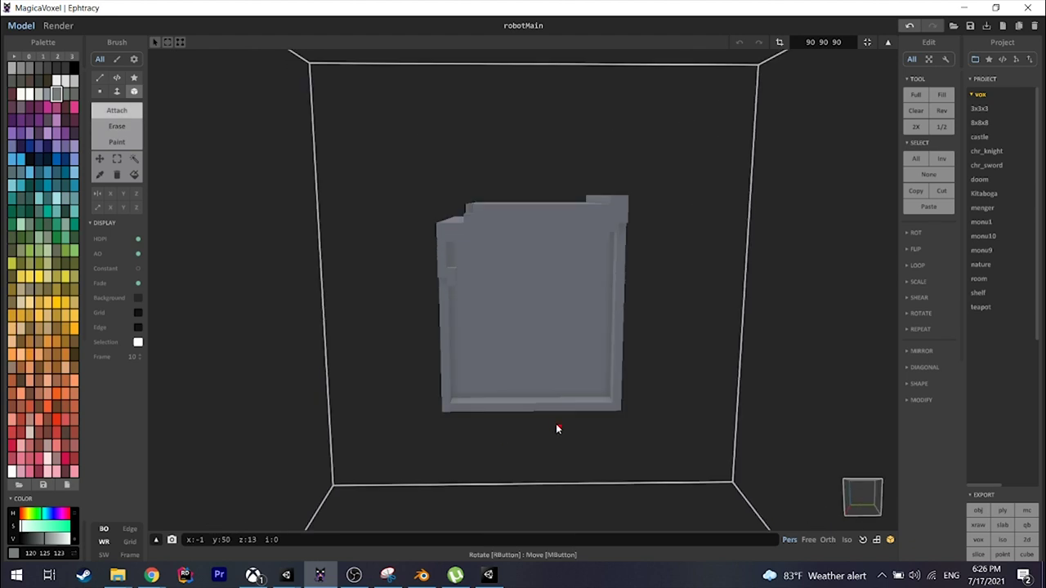
{"action": "right_click_drag", "start_coordinate": [556, 427], "coordinate": [590, 402]}
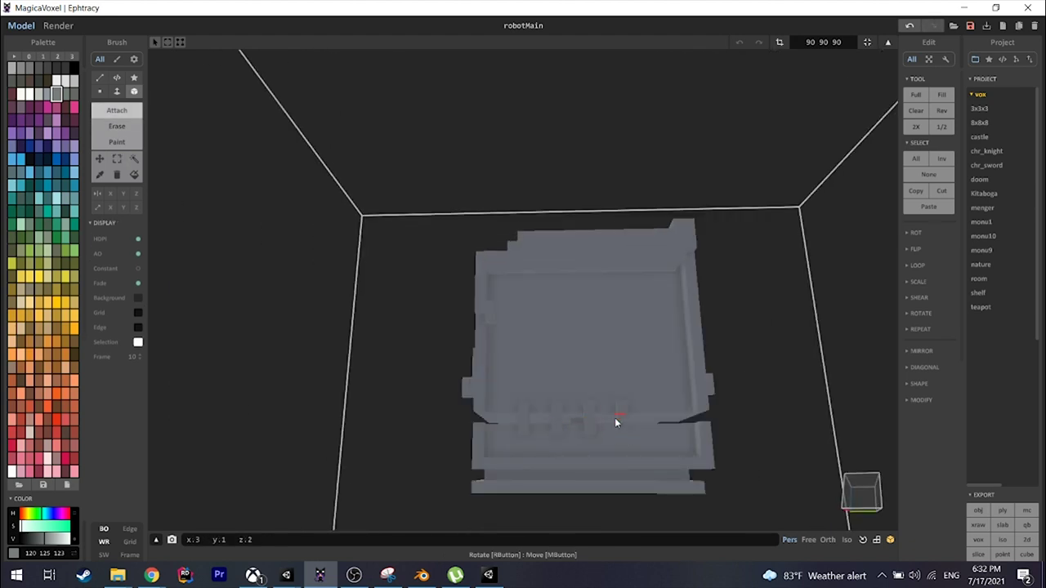
Add stitched teeth, a jaw, a torso with a base rim and two footed legs below the robot's head.
{"action": "right_click_drag", "start_coordinate": [616, 423], "coordinate": [593, 439]}
{"action": "scroll", "coordinate": [441, 459], "scroll_direction": "up", "scroll_amount": 3}
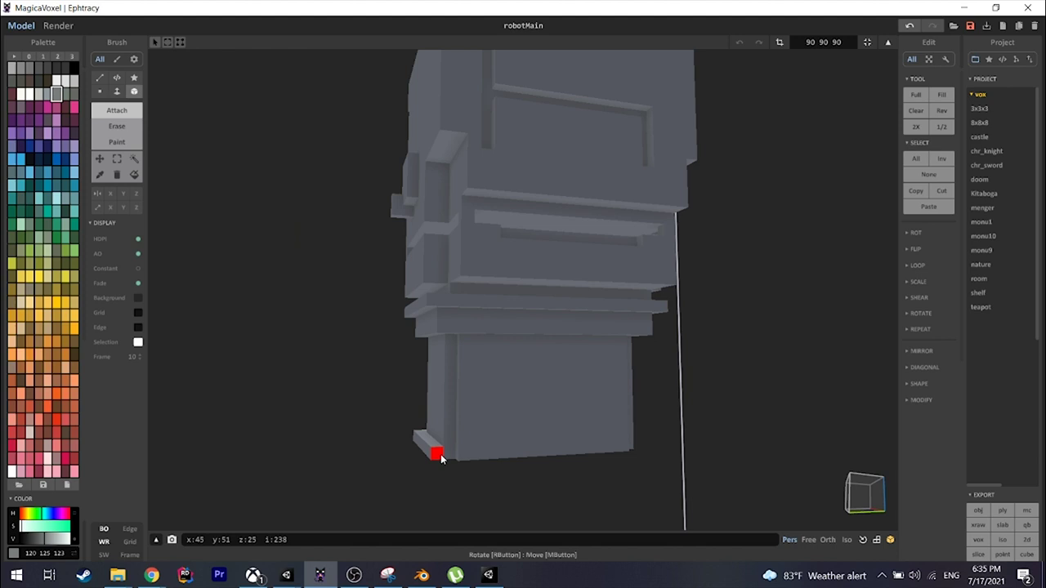
{"action": "right_click_drag", "start_coordinate": [440, 459], "coordinate": [616, 348]}
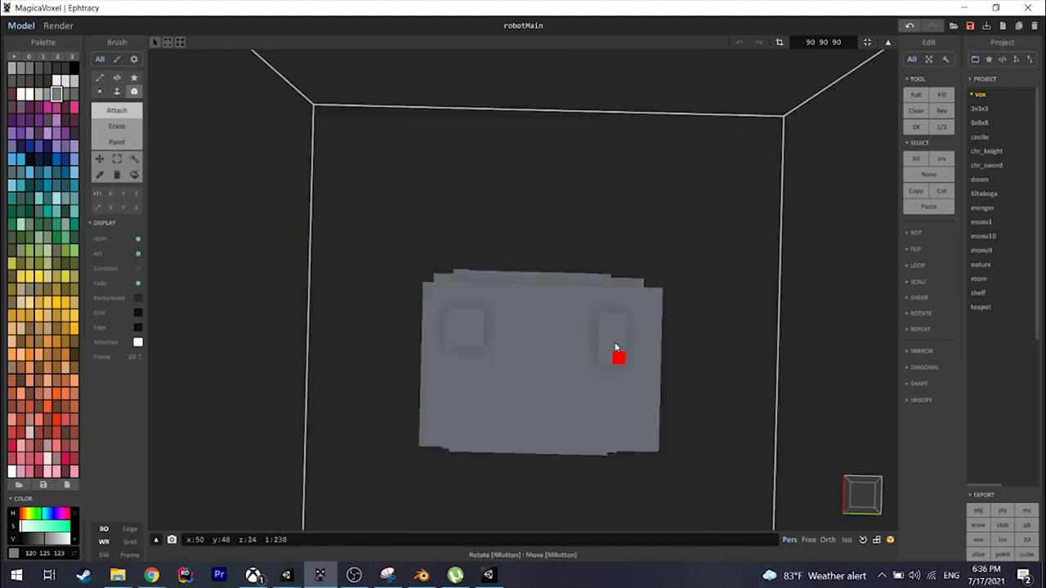
{"action": "right_click_drag", "start_coordinate": [594, 418], "coordinate": [596, 444]}
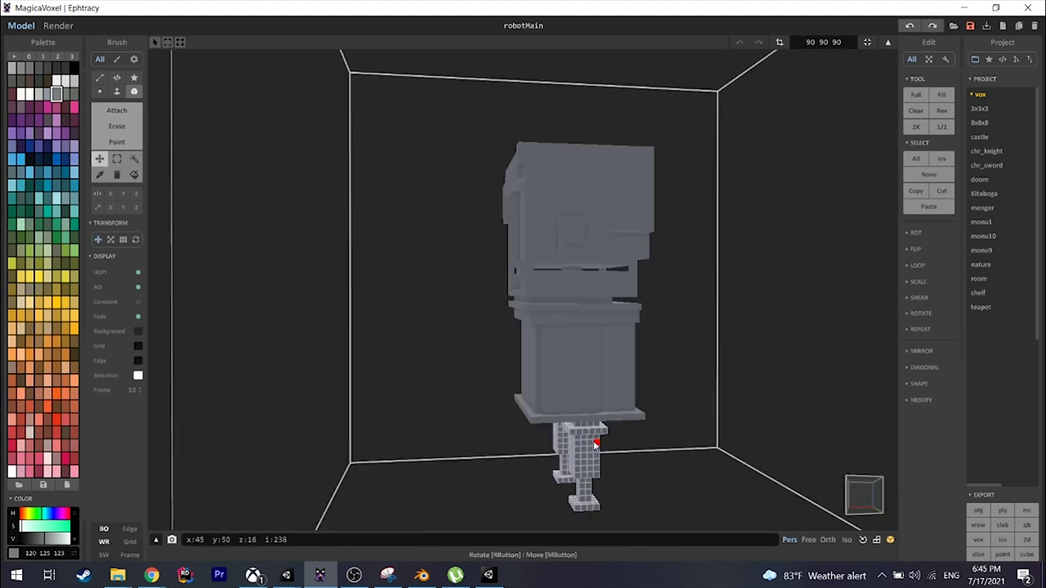
{"action": "right_click_drag", "start_coordinate": [484, 367], "coordinate": [212, 147]}
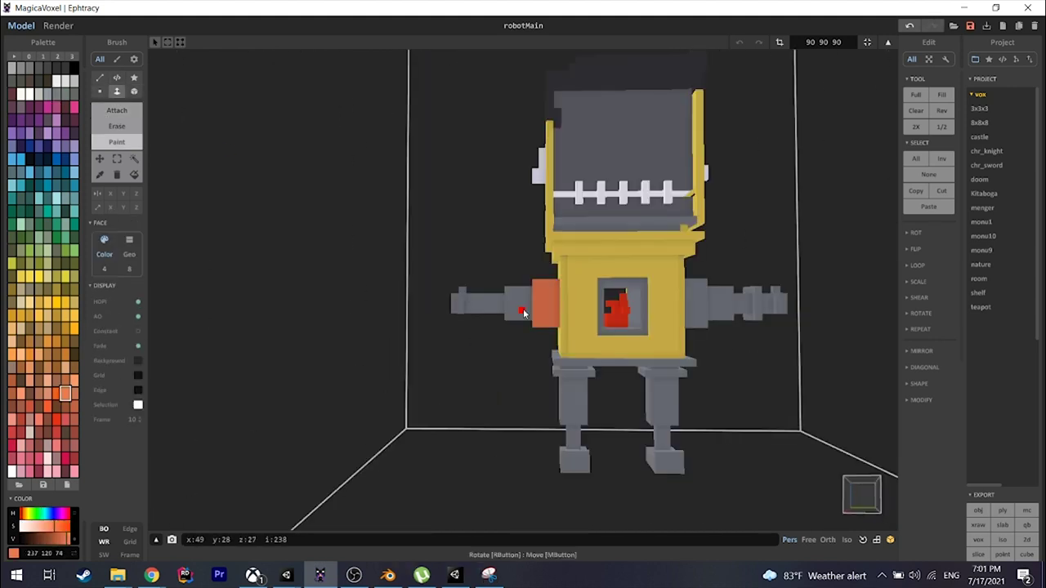
Try an orange colour on the front of the robot's torso.
{"action": "left_click", "coordinate": [571, 294]}
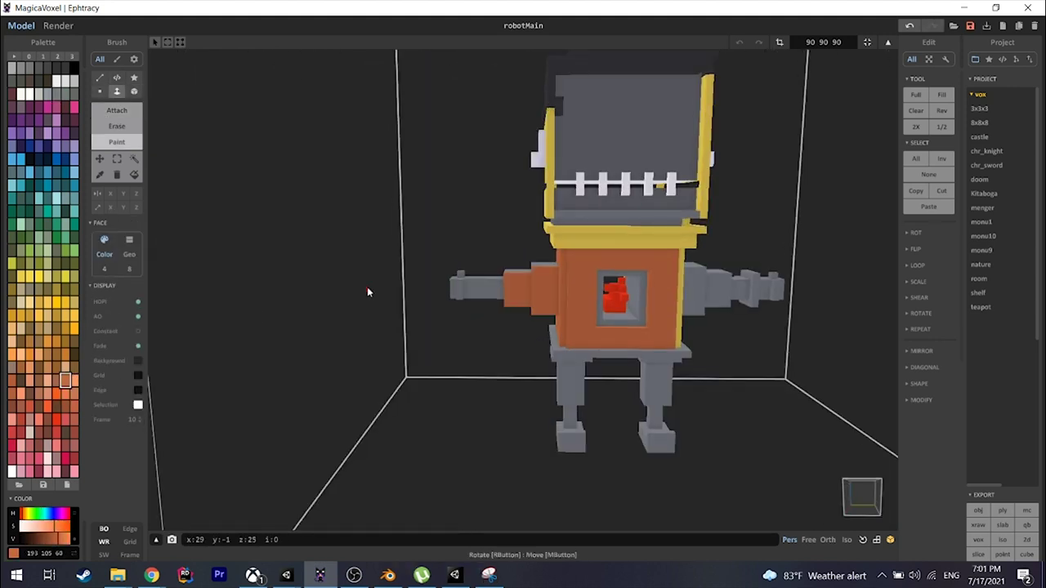
Paint the robot's torso and sleeves yellow and its forearms and hands white (238, 238, 238).
{"action": "right_click_drag", "start_coordinate": [521, 296], "coordinate": [466, 193]}
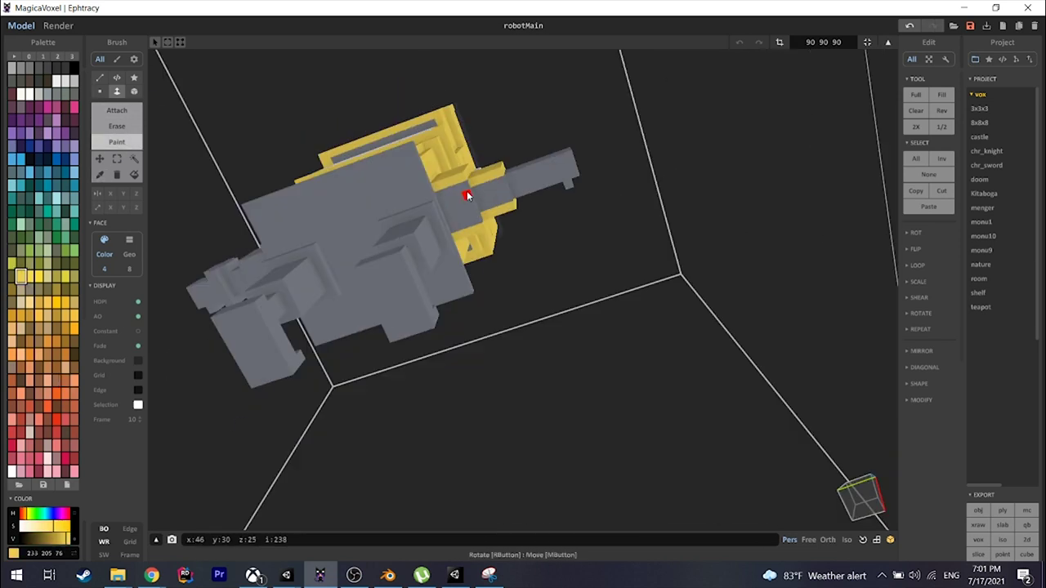
{"action": "left_click", "coordinate": [57, 80]}
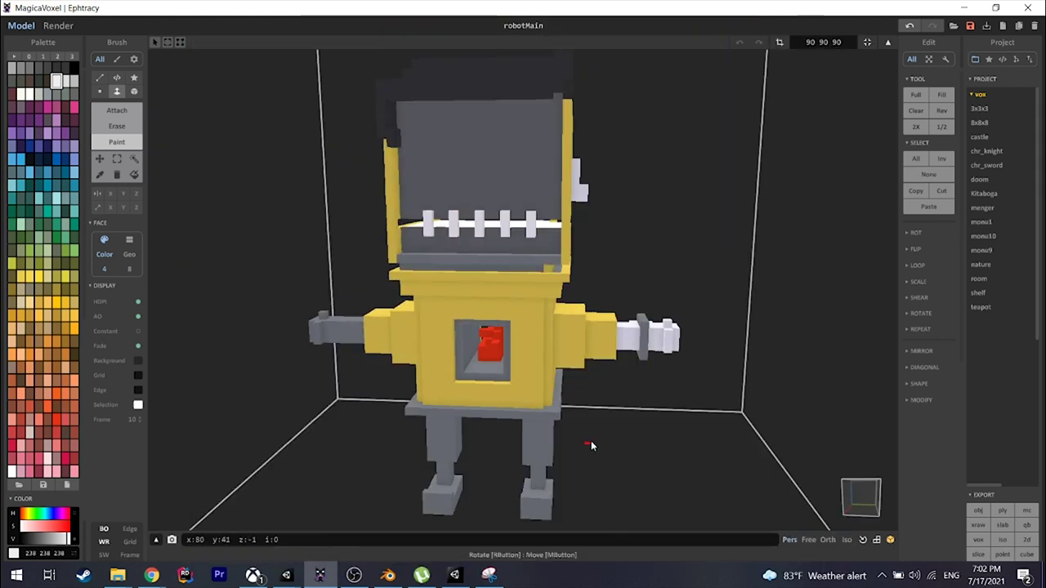
{"action": "right_click_drag", "start_coordinate": [572, 441], "coordinate": [342, 400]}
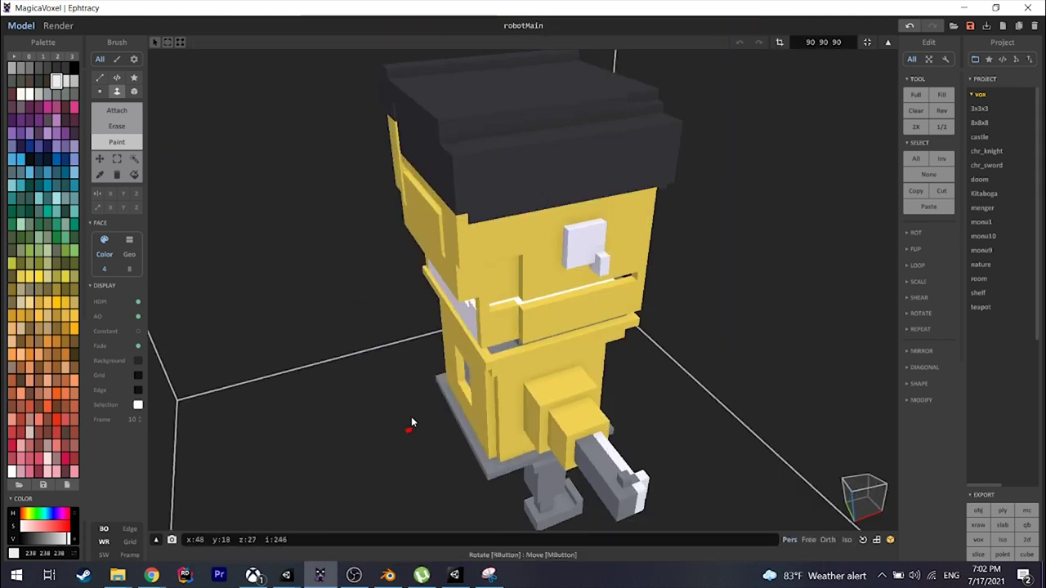
{"action": "mouse_move", "coordinate": [411, 423]}
{"action": "right_mouse_down"}
{"action": "mouse_move", "coordinate": [596, 420]}
{"action": "mouse_move", "coordinate": [611, 304]}
{"action": "mouse_move", "coordinate": [636, 314]}
{"action": "mouse_move", "coordinate": [675, 303]}
{"action": "mouse_move", "coordinate": [664, 315]}
{"action": "mouse_move", "coordinate": [654, 305]}
{"action": "mouse_move", "coordinate": [670, 308]}
{"action": "mouse_move", "coordinate": [661, 292]}
{"action": "mouse_move", "coordinate": [645, 315]}
{"action": "mouse_move", "coordinate": [668, 282]}
{"action": "right_mouse_up"}
Attach a white box of voxels as a neck between the robot's head and torso.
{"action": "key", "text": "b"}
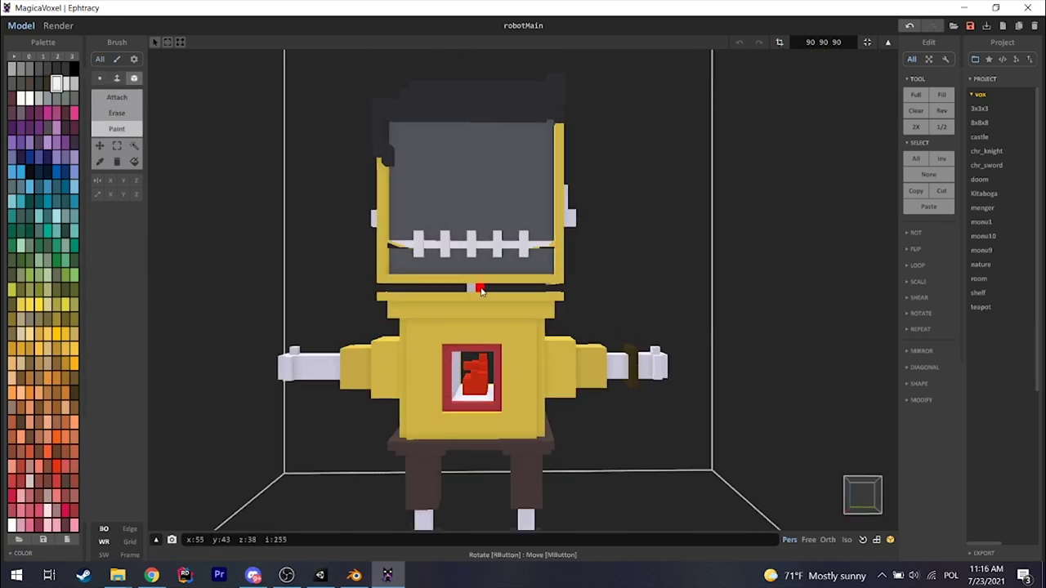
{"action": "left_click", "coordinate": [117, 99]}
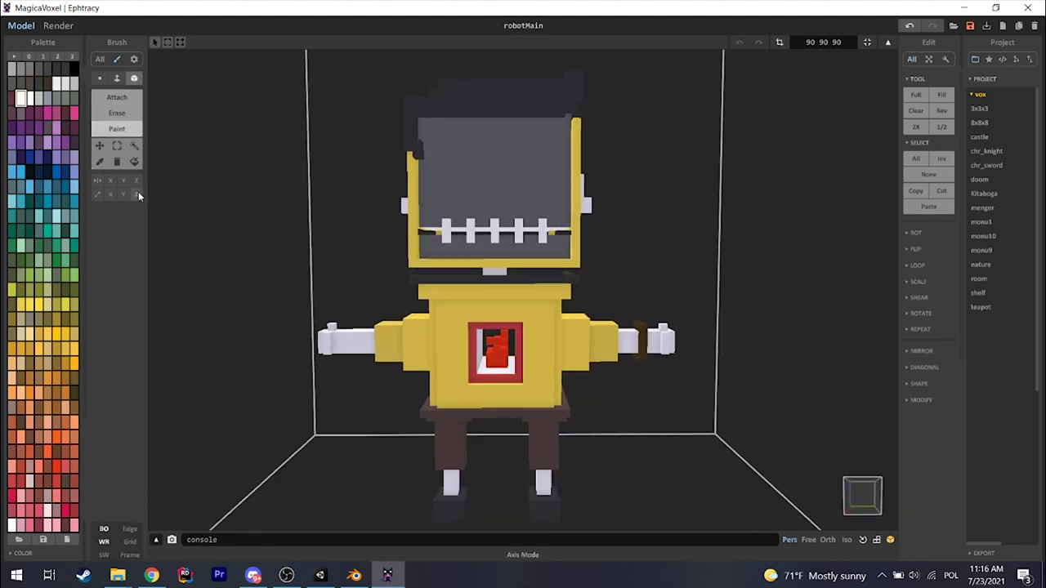
{"action": "right_click_drag", "start_coordinate": [512, 267], "coordinate": [577, 327]}
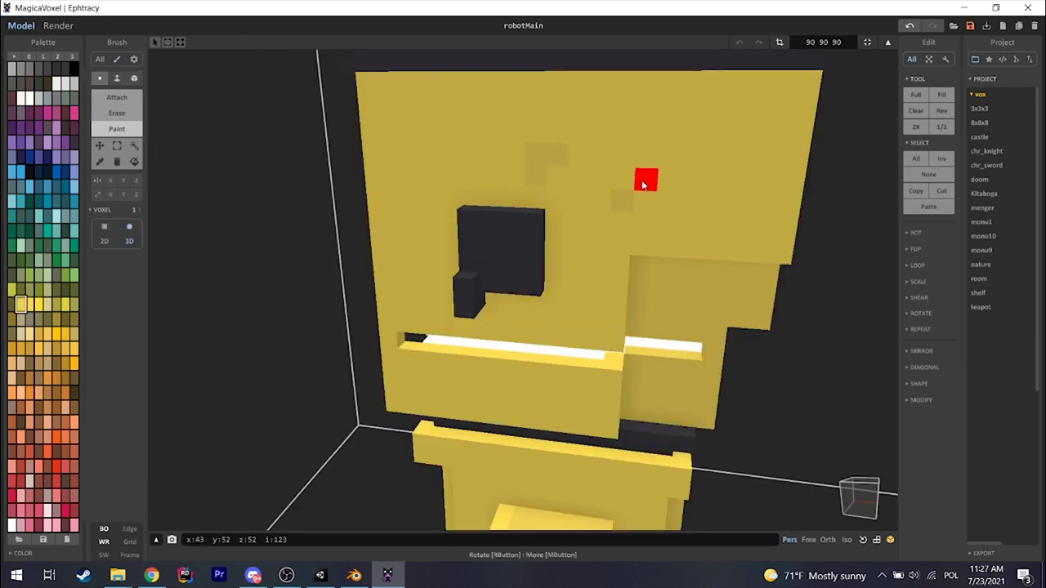
{"action": "right_click_drag", "start_coordinate": [643, 184], "coordinate": [552, 141]}
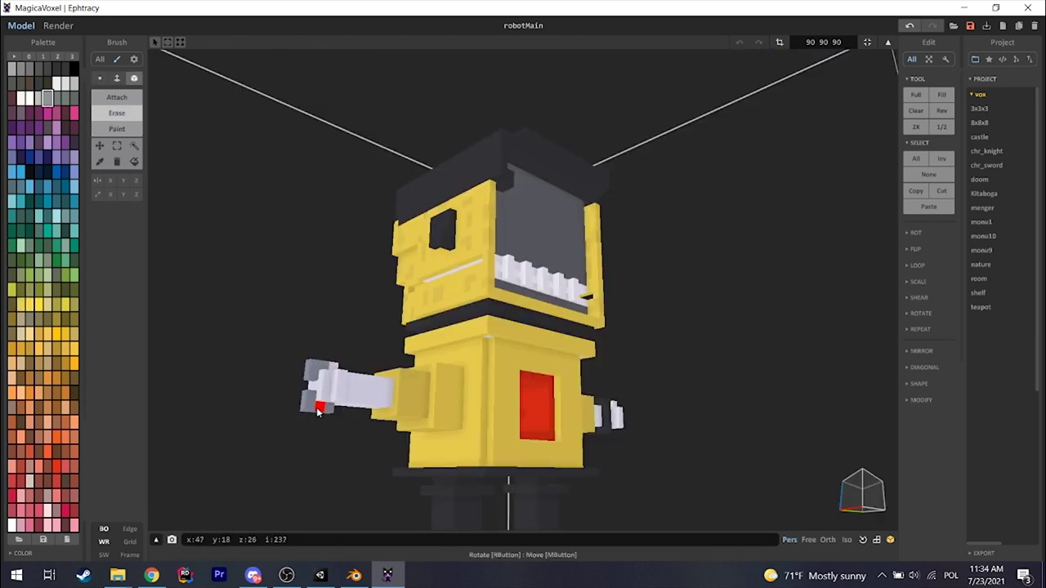
{"action": "right_click_drag", "start_coordinate": [270, 409], "coordinate": [256, 432]}
{"action": "mouse_move", "coordinate": [351, 452]}
{"action": "right_mouse_down"}
{"action": "mouse_move", "coordinate": [362, 434]}
{"action": "mouse_move", "coordinate": [532, 467]}
{"action": "mouse_move", "coordinate": [280, 428]}
{"action": "mouse_move", "coordinate": [357, 433]}
{"action": "right_mouse_up"}
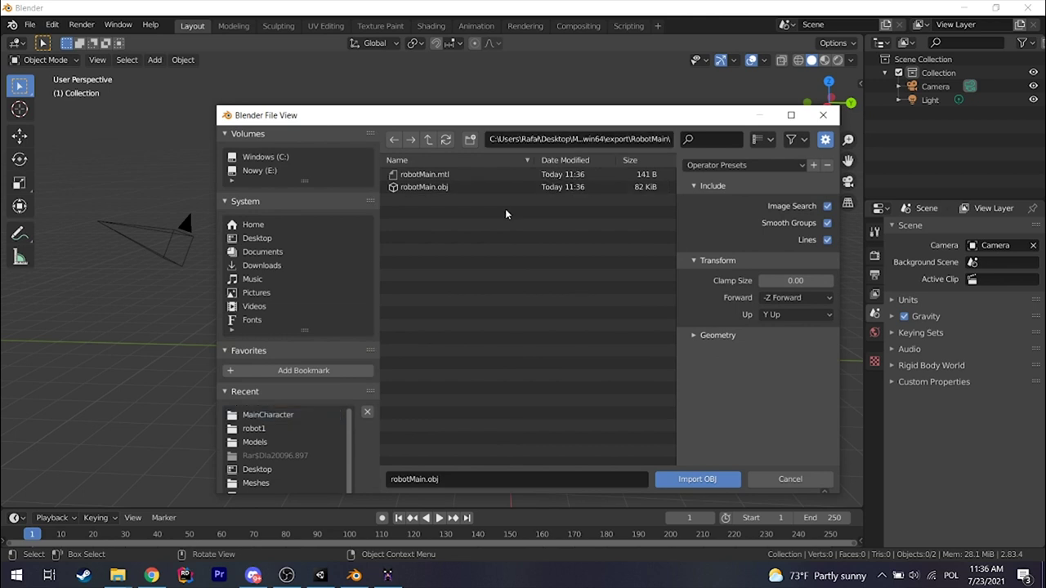
In Blender, import robotMain.obj and move the imported robot along the Z axis.
{"action": "left_click", "coordinate": [711, 479]}
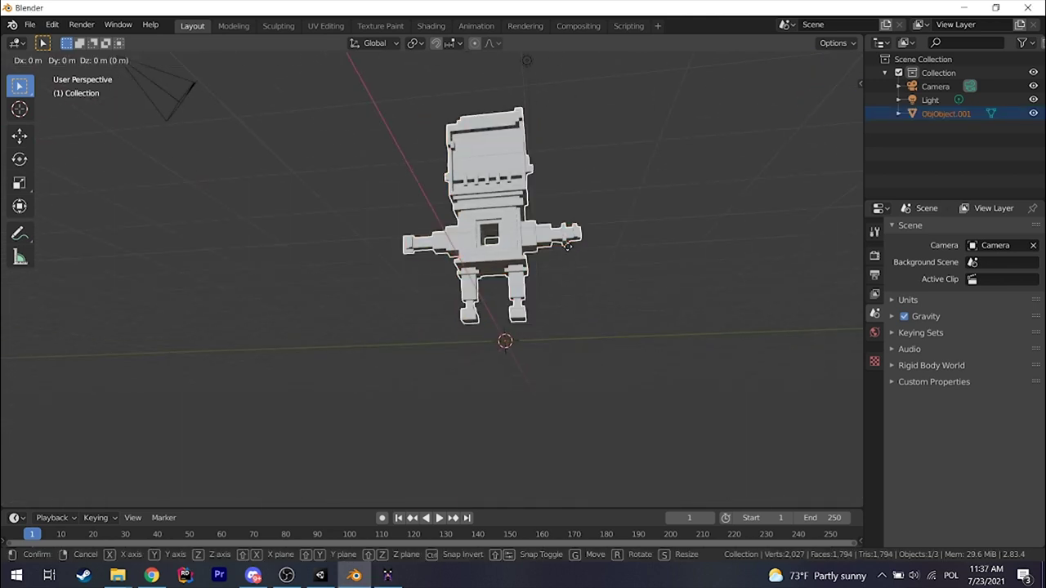
{"action": "key", "text": "z"}
{"action": "left_click", "coordinate": [571, 259]}
{"action": "key", "text": "z"}
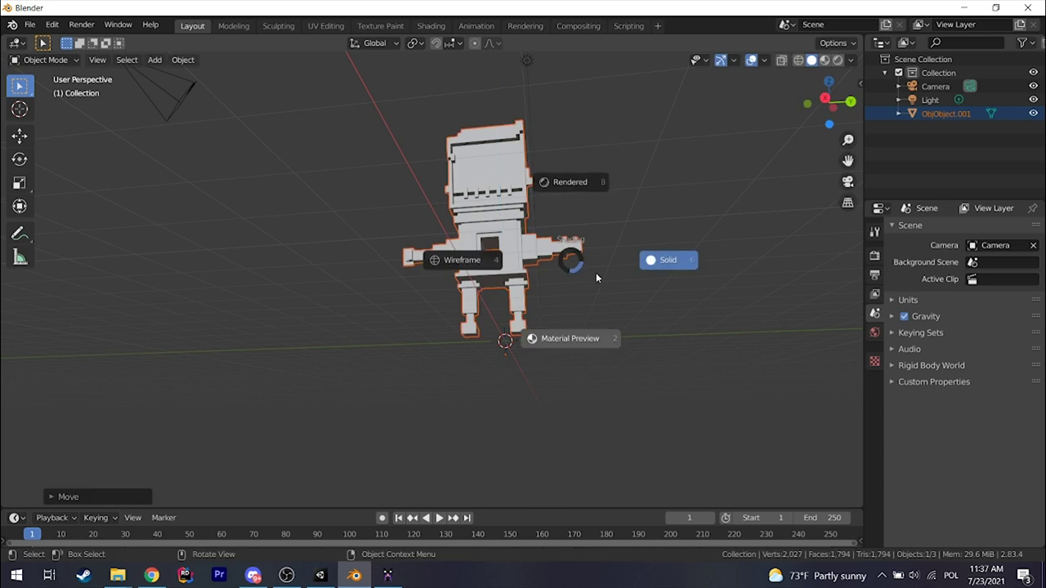
{"action": "middle_click_drag", "start_coordinate": [672, 352], "coordinate": [502, 341]}
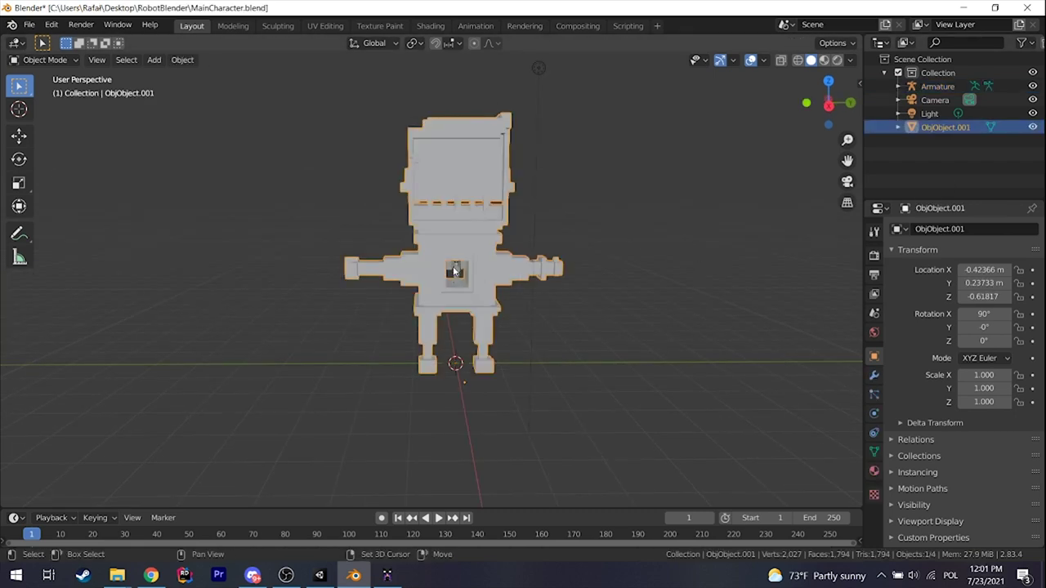
Read the Blender Stack Exchange question about heat weighting failing to find a solution for one or more bones.
{"action": "left_click", "coordinate": [554, 307]}
{"action": "left_click", "coordinate": [711, 556]}
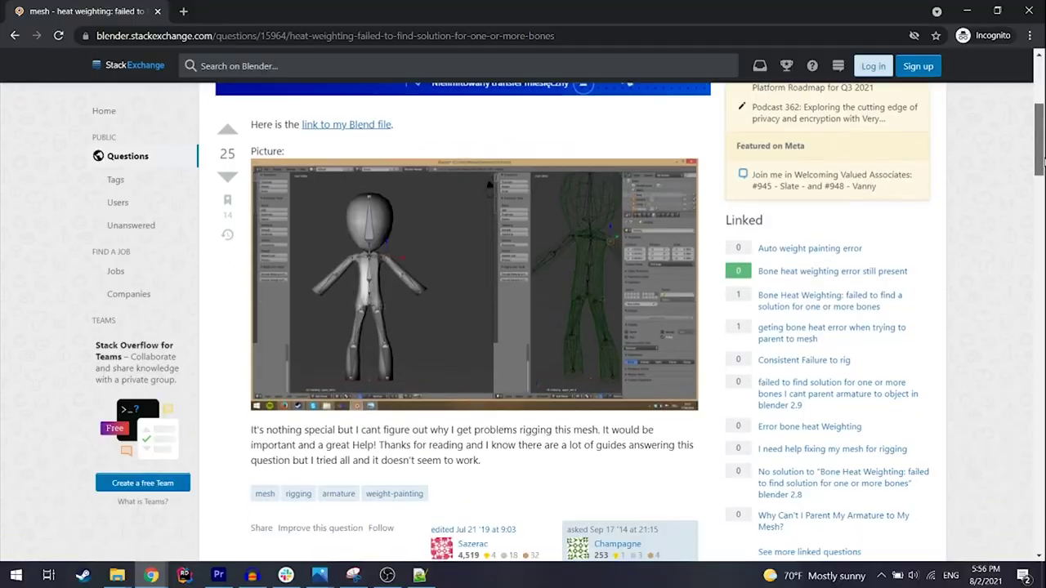
{"action": "scroll", "coordinate": [458, 327], "scroll_direction": "down", "scroll_amount": 8}
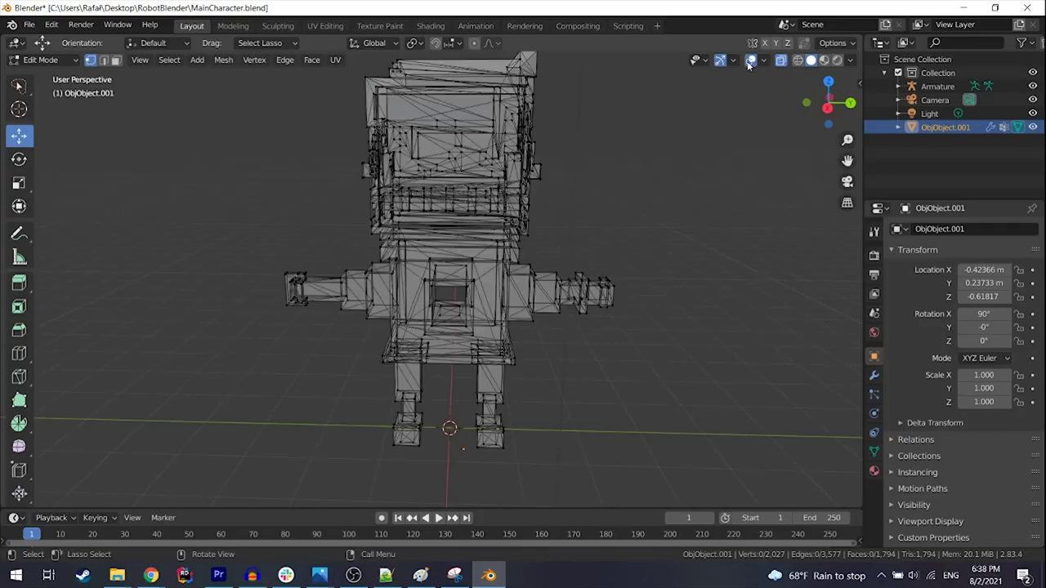
Back in Blender, move three vertices on the side of the robot mesh outward along the X axis by about 0.59 m.
{"action": "middle_click_drag", "start_coordinate": [392, 270], "coordinate": [413, 278]}
{"action": "scroll", "coordinate": [425, 282], "scroll_direction": "up", "scroll_amount": 6}
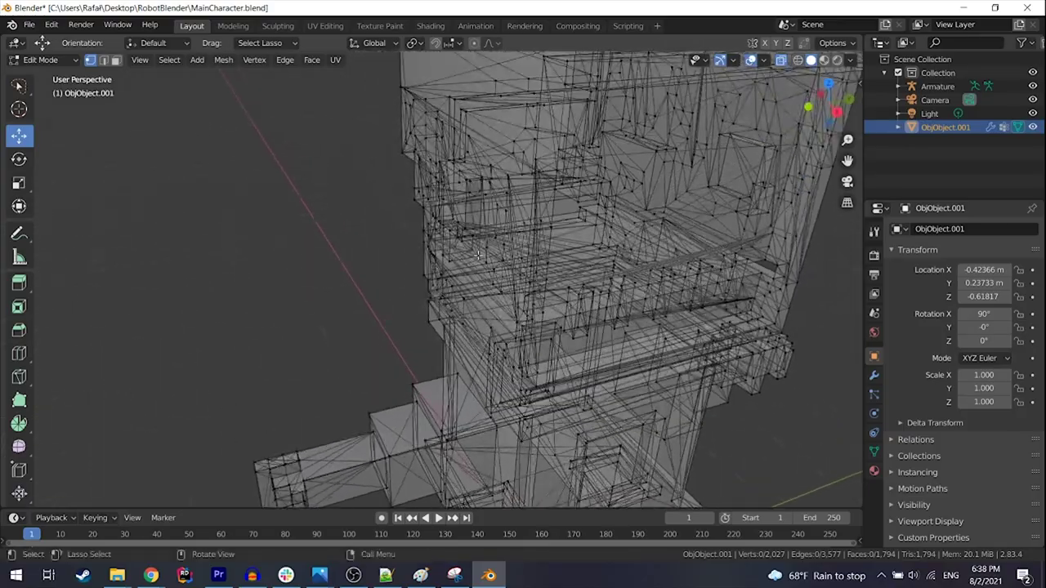
{"action": "scroll", "coordinate": [360, 260], "scroll_direction": "up", "scroll_amount": 5}
{"action": "middle_click_drag", "start_coordinate": [358, 259], "coordinate": [504, 329]}
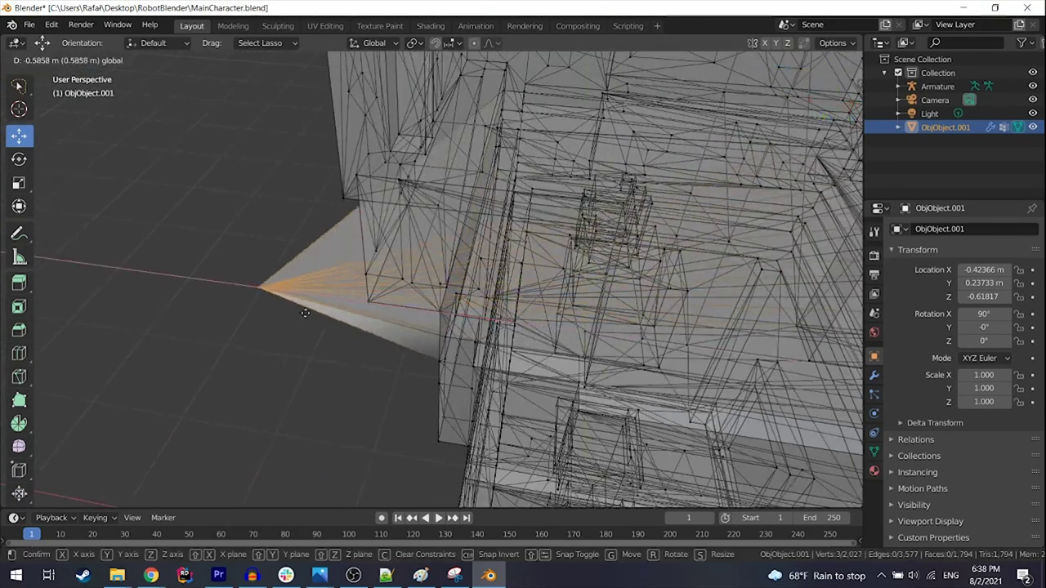
{"action": "left_click", "coordinate": [304, 314]}
{"action": "middle_click_drag", "start_coordinate": [305, 313], "coordinate": [853, 248]}
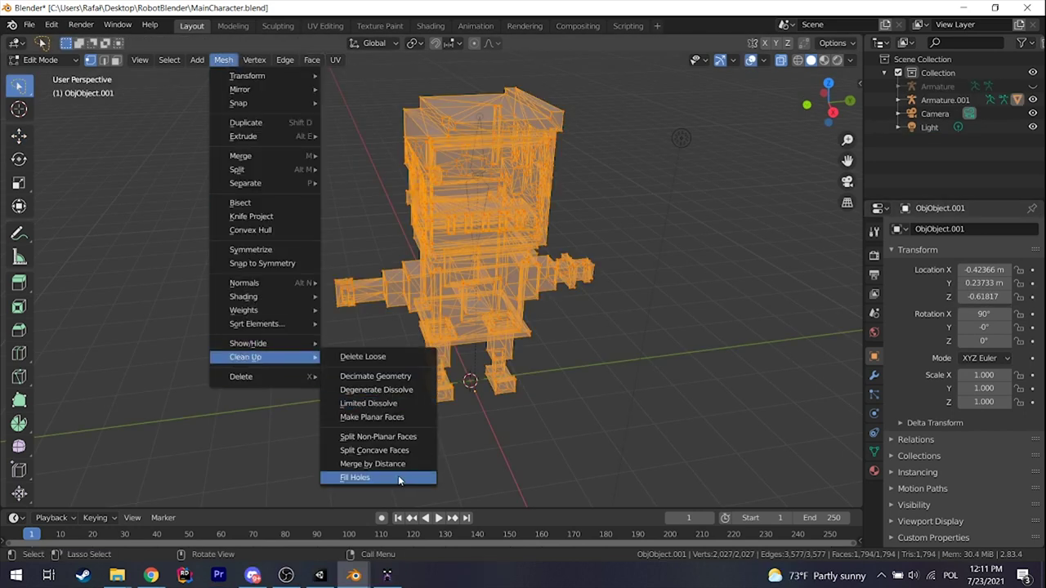
Merge all of the robot mesh's vertices by distance and return to Object Mode.
{"action": "left_click", "coordinate": [396, 464]}
{"action": "left_click", "coordinate": [702, 273]}
{"action": "middle_click_drag", "start_coordinate": [702, 274], "coordinate": [685, 300]}
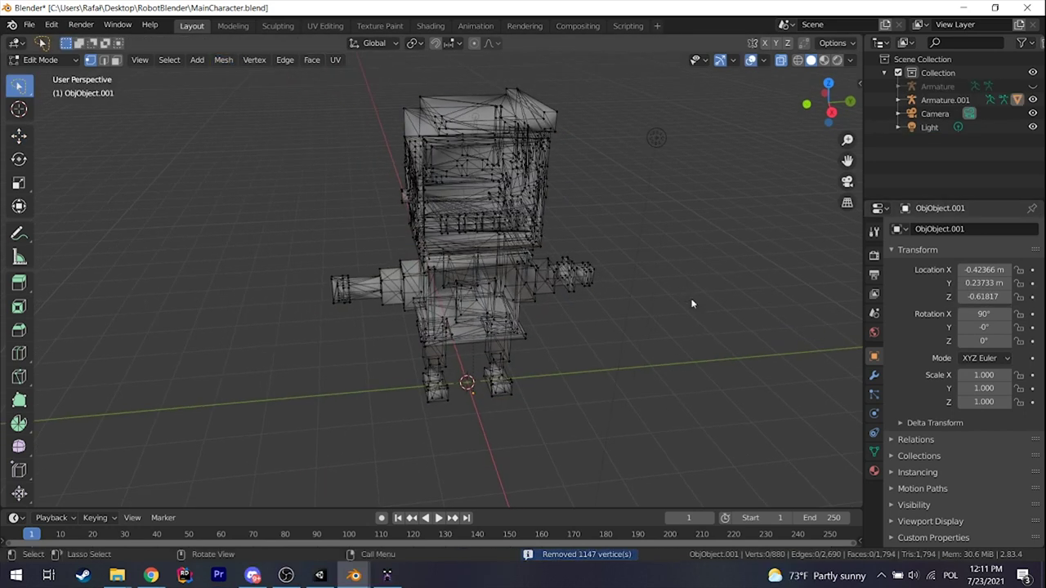
{"action": "key", "text": "Tab"}
{"action": "left_click", "coordinate": [751, 61]}
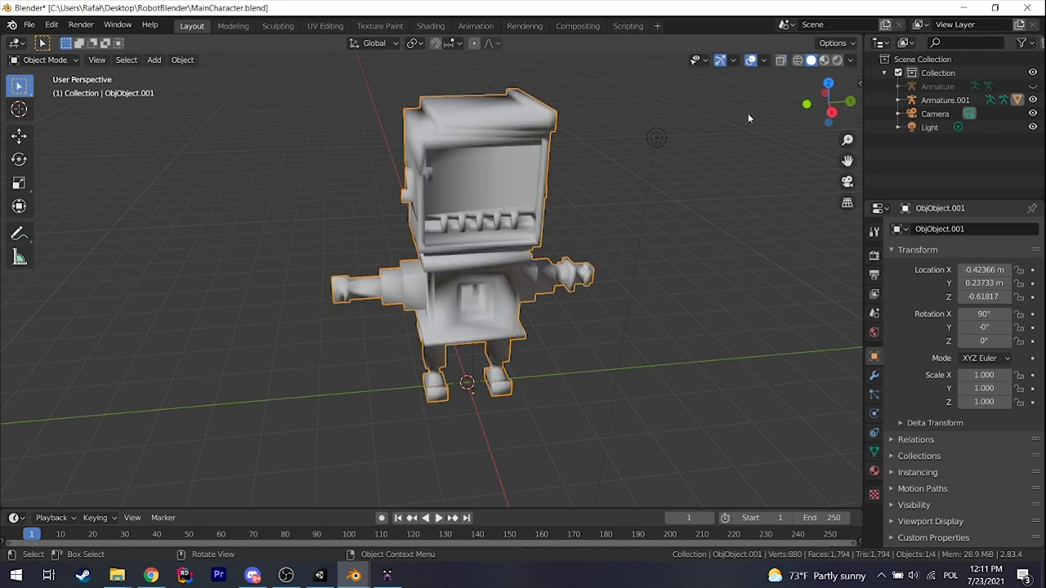
{"action": "middle_click_drag", "start_coordinate": [748, 113], "coordinate": [296, 241]}
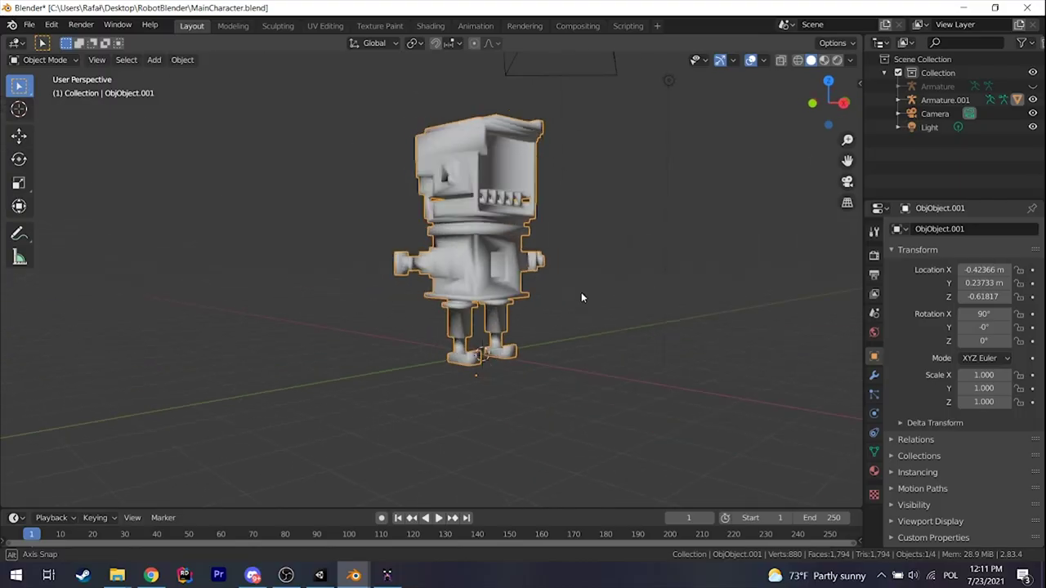
{"action": "scroll", "coordinate": [596, 258], "scroll_direction": "up", "scroll_amount": 3}
{"action": "middle_click_drag", "start_coordinate": [597, 258], "coordinate": [547, 302]}
{"action": "scroll", "coordinate": [517, 326], "scroll_direction": "up", "scroll_amount": 5}
{"action": "scroll", "coordinate": [518, 326], "scroll_direction": "down", "scroll_amount": 4}
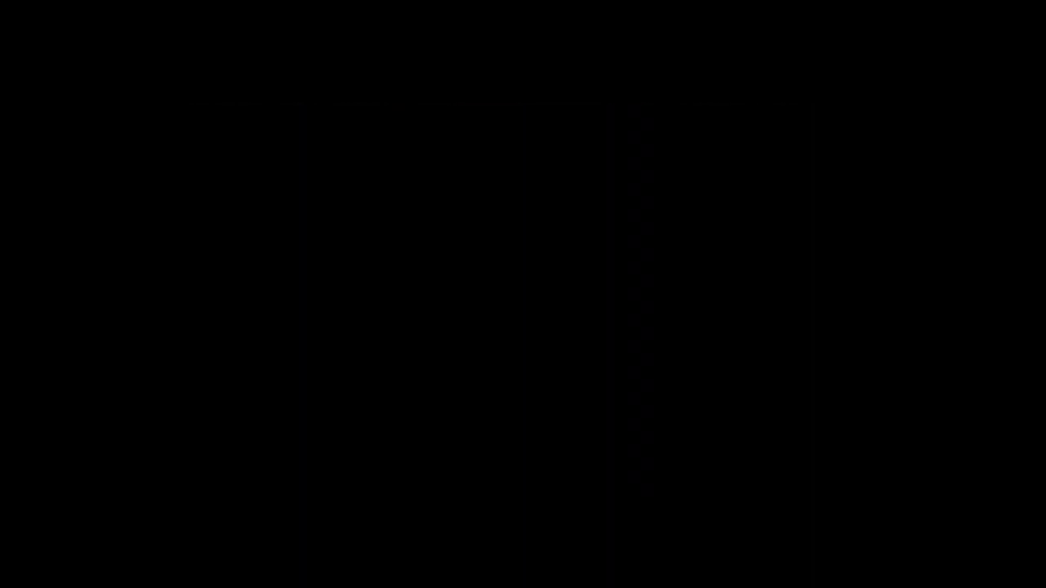
Rotate arm bones Bone.008 and Bone.007 in Pose Mode to test the rig, and unhide the original mesh.
{"action": "key", "text": "r"}
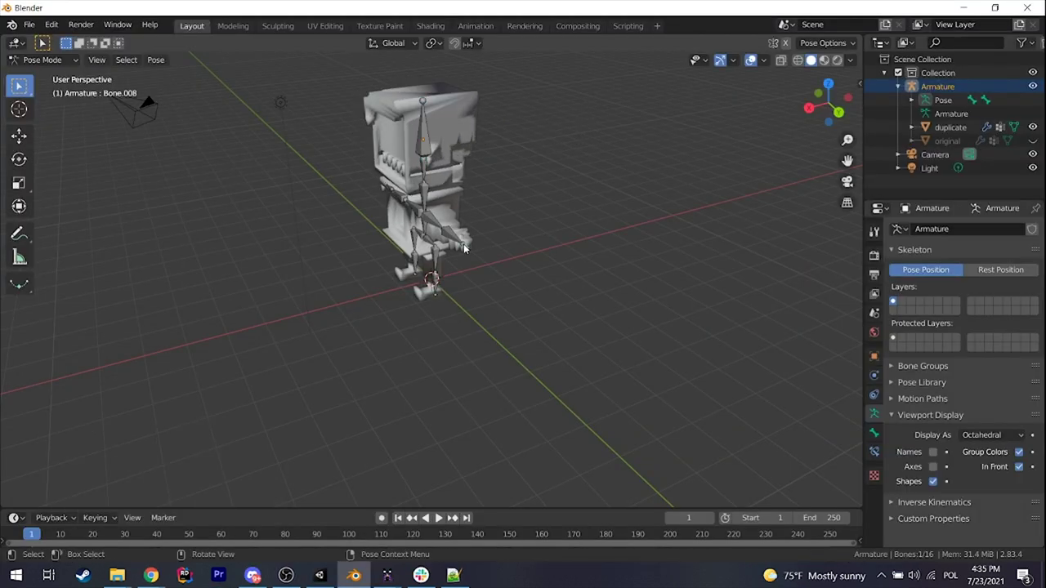
{"action": "key", "text": "r"}
{"action": "left_click", "coordinate": [492, 243]}
{"action": "middle_click_drag", "start_coordinate": [492, 243], "coordinate": [592, 297]}
{"action": "left_click", "coordinate": [466, 215]}
{"action": "key", "text": "r"}
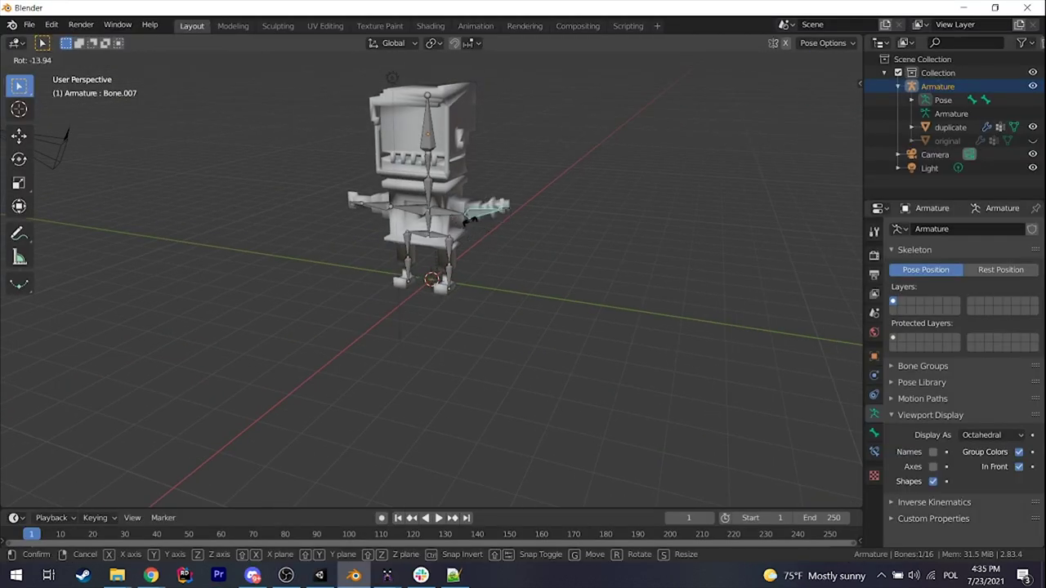
{"action": "left_click", "coordinate": [468, 215]}
{"action": "left_click", "coordinate": [1033, 140]}
{"action": "middle_click_drag", "start_coordinate": [442, 249], "coordinate": [457, 256]}
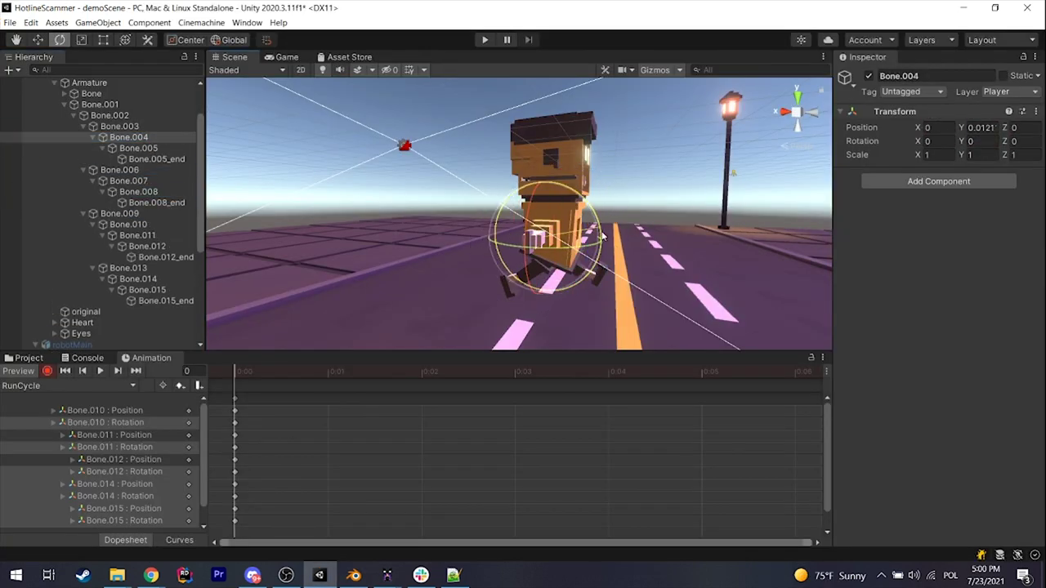
Switch to Unity and adjust the rotation of Bone.004 at the first frame of the RunCycle animation.
{"action": "left_click", "coordinate": [603, 236]}
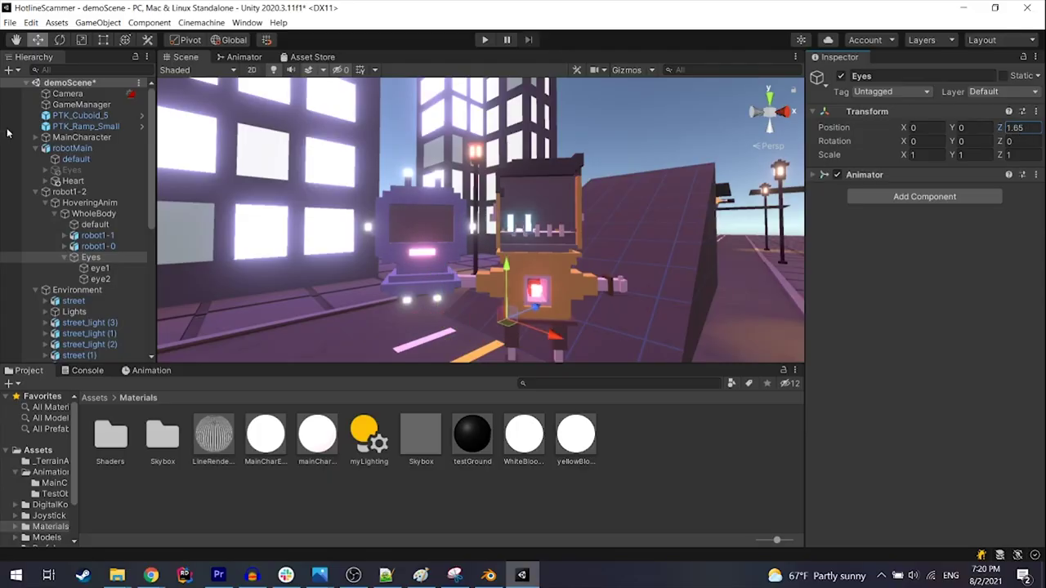
Apply the main character's white eye material from the Materials folder to the yellow robot's head.
{"action": "left_click_drag", "start_coordinate": [262, 442], "coordinate": [546, 202]}
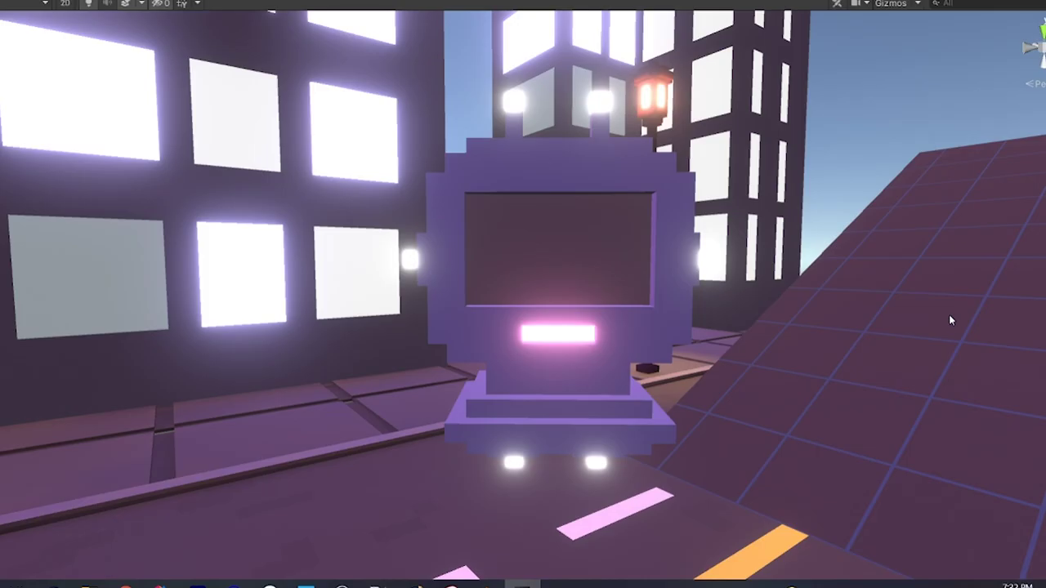
{"action": "mouse_move", "coordinate": [948, 314]}
{"action": "right_mouse_down"}
{"action": "mouse_move", "coordinate": [1012, 321]}
{"action": "mouse_move", "coordinate": [938, 307]}
{"action": "right_mouse_up"}
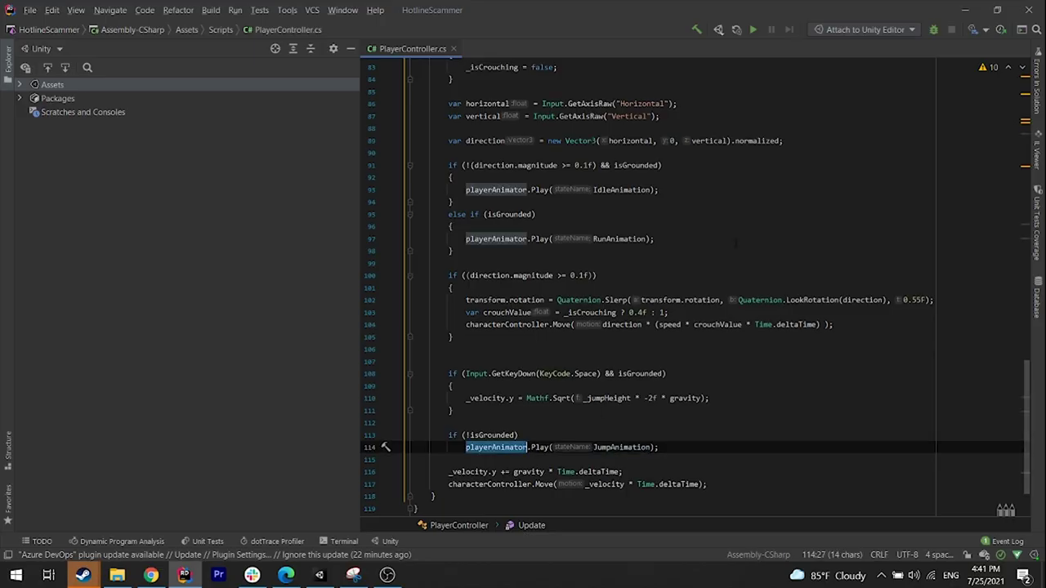
In PlayerController.cs in Rider, add playerAnimator.Play(CrouchAnimation); after _isCrouching = true; in the LeftShift key-down block.
{"action": "scroll", "coordinate": [736, 243], "scroll_direction": "up", "scroll_amount": 3}
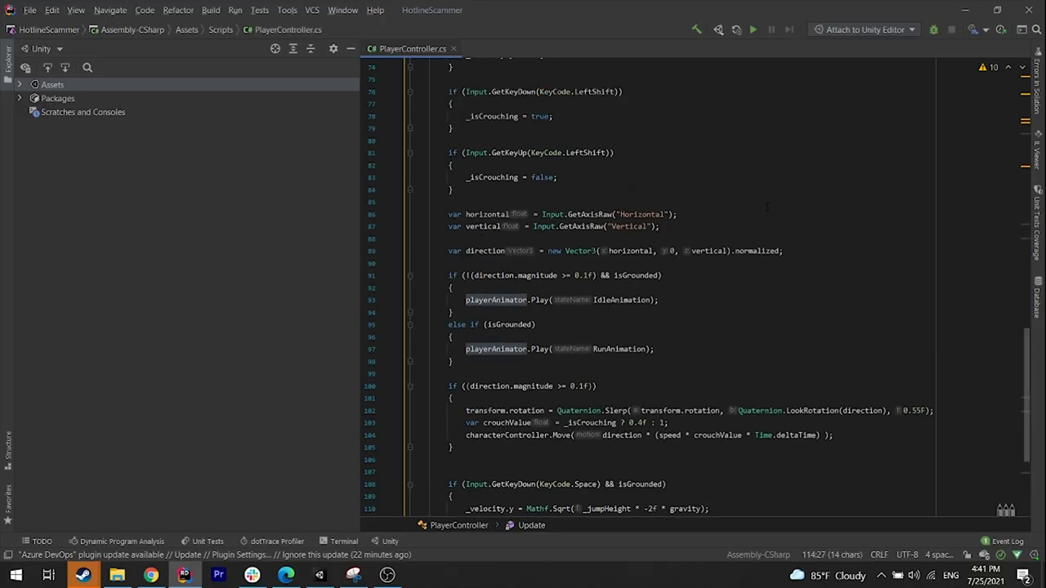
{"action": "key", "text": "Return"}
{"action": "left_click", "coordinate": [557, 117]}
{"action": "key", "text": "Return"}
{"action": "key", "text": "Return"}
{"action": "key", "text": "Up"}
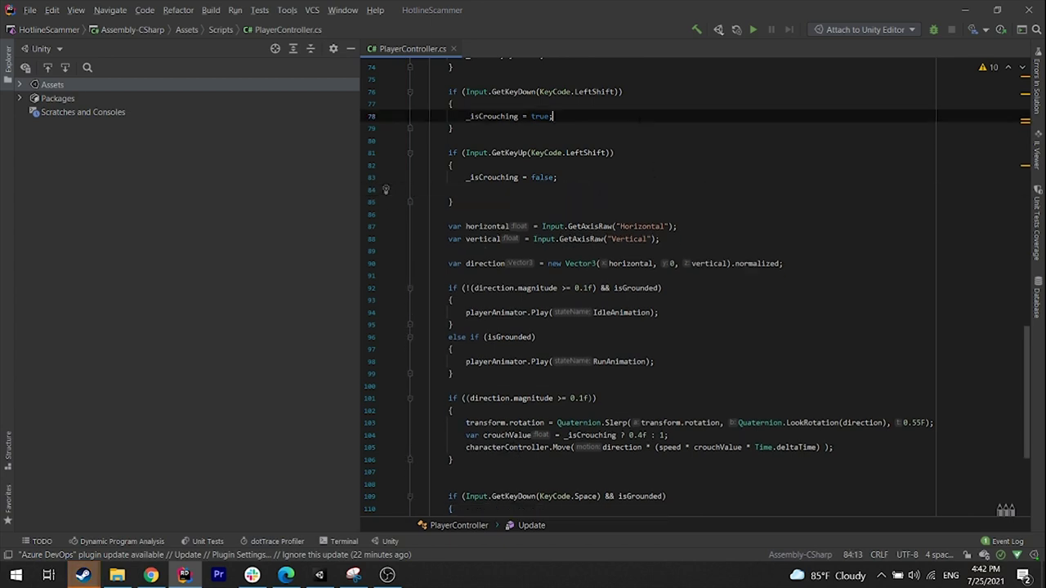
{"action": "type", "text": "playerAnimator.Play(CrouchAnimation);"}
{"action": "key", "text": "End"}
{"action": "key", "text": "Delete"}
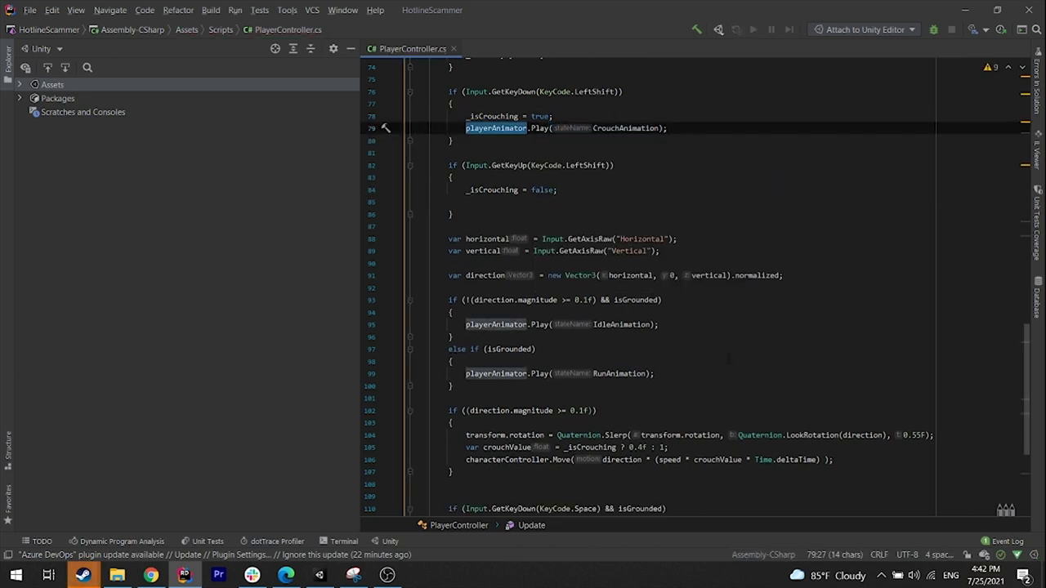
Make the grounded else-if branch's Play call choose between RunAnimation and the crouch animation with an _isCrouching ternary.
{"action": "type", "text": "_isCrouching ? Run"}
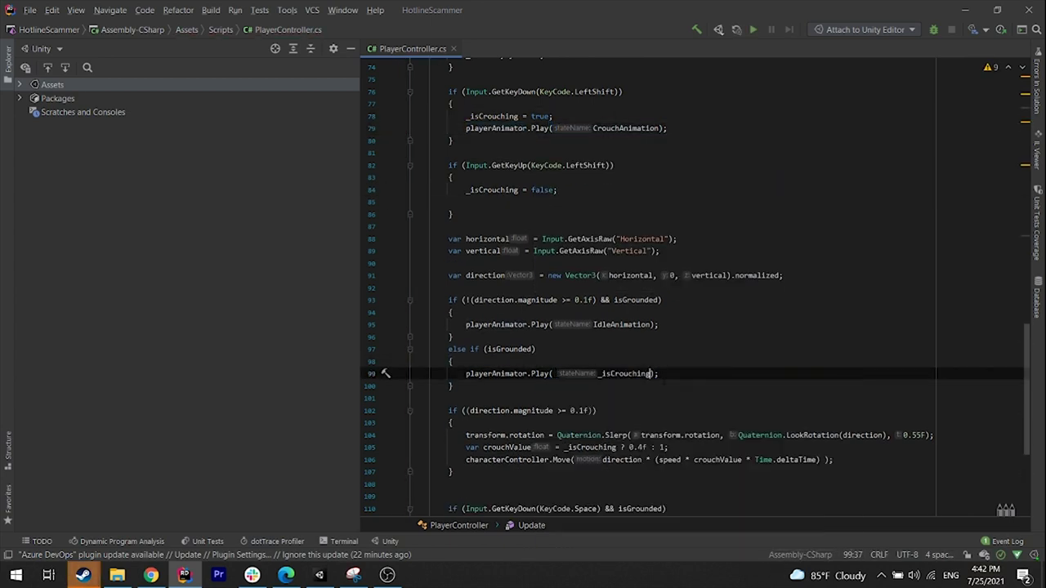
{"action": "type", "text": "Animation : Crou"}
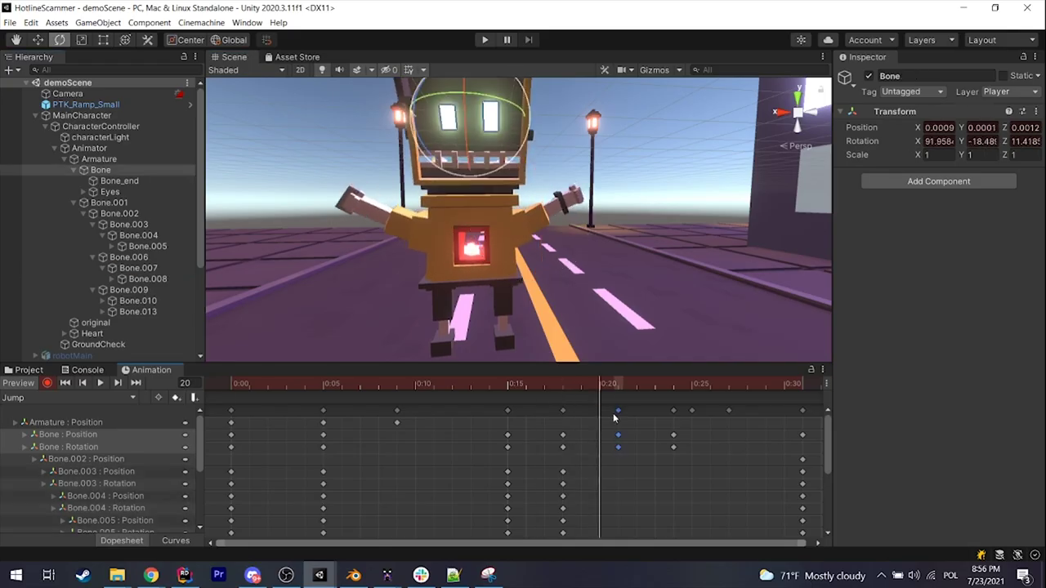
In Unity, select Bone.009 of the main character's armature for the Jump animation.
{"action": "left_click", "coordinate": [129, 289]}
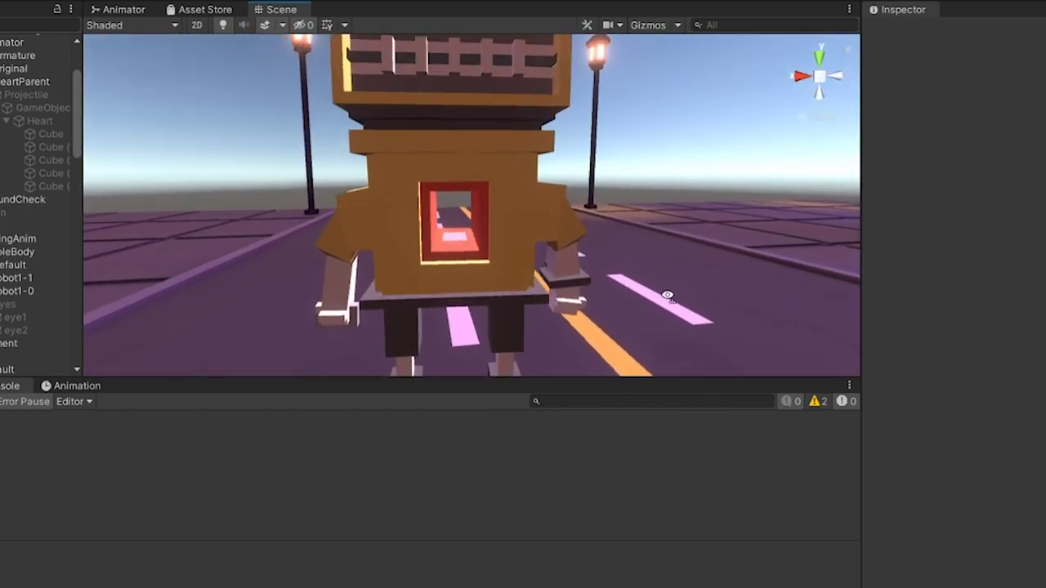
{"action": "right_click_drag", "start_coordinate": [705, 372], "coordinate": [626, 192]}
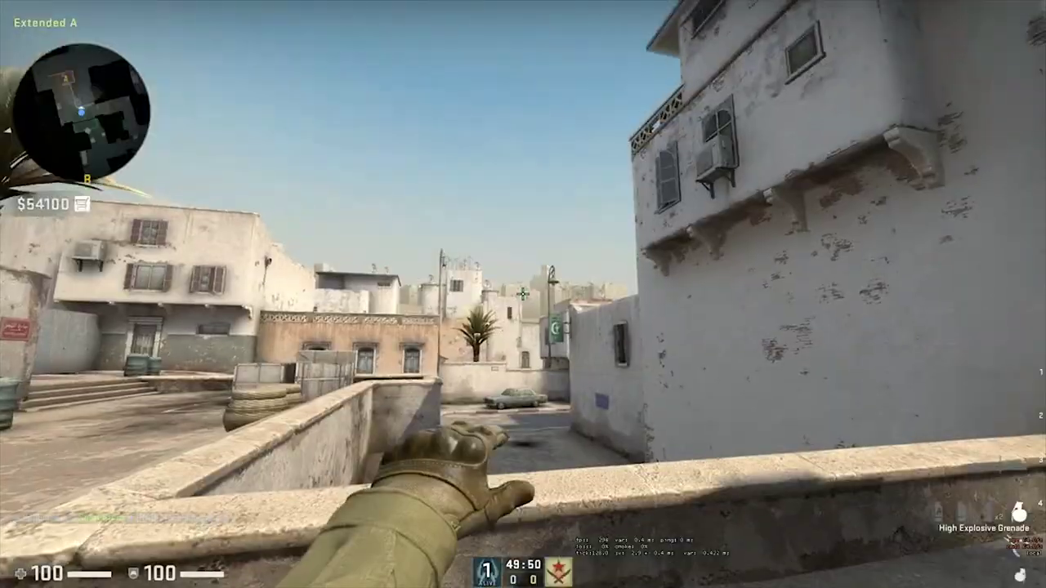
{"action": "key", "text": "1"}
{"action": "key", "text": "3"}
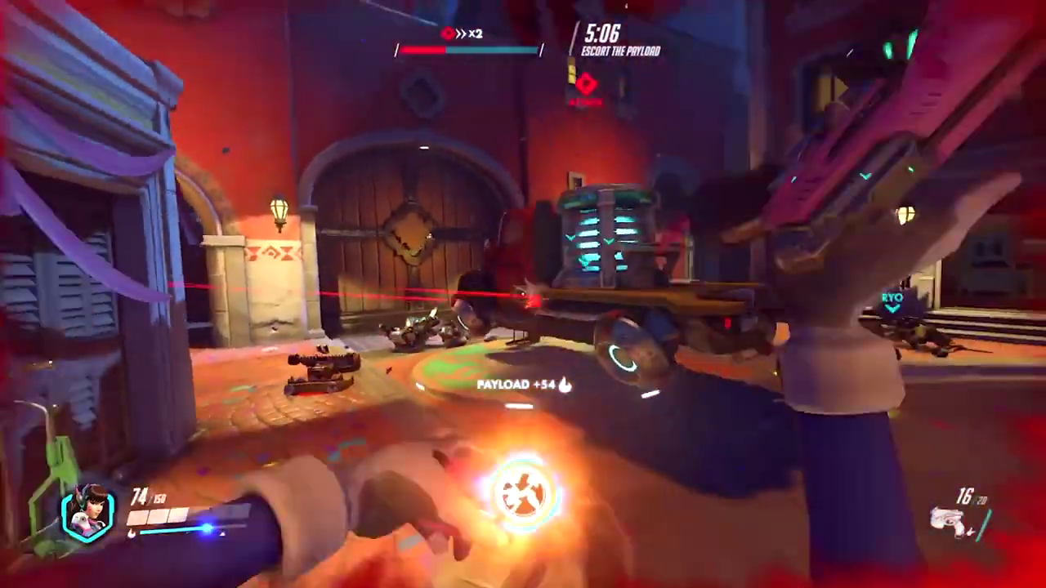
{"action": "key", "text": "q"}
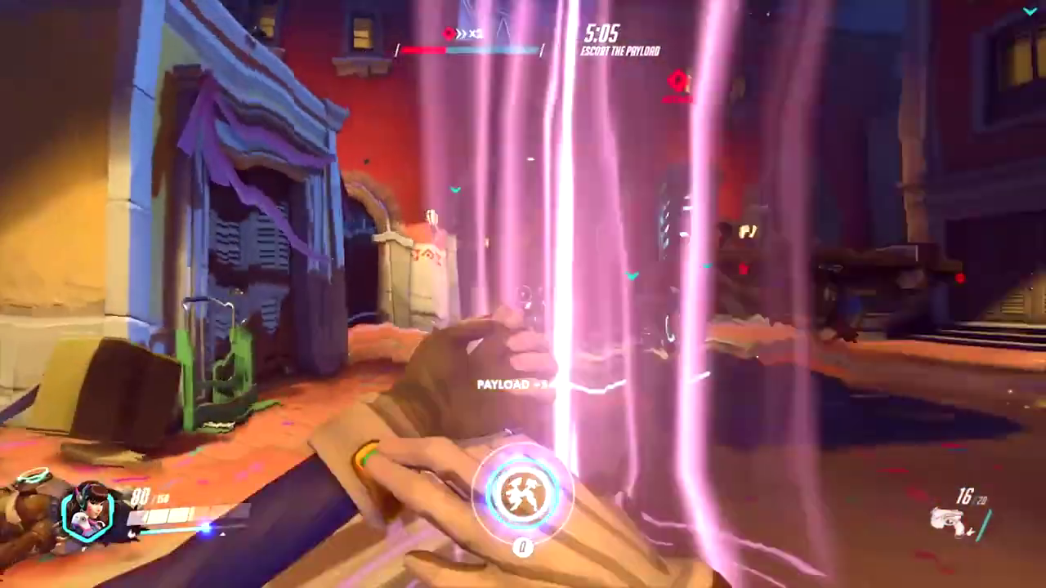